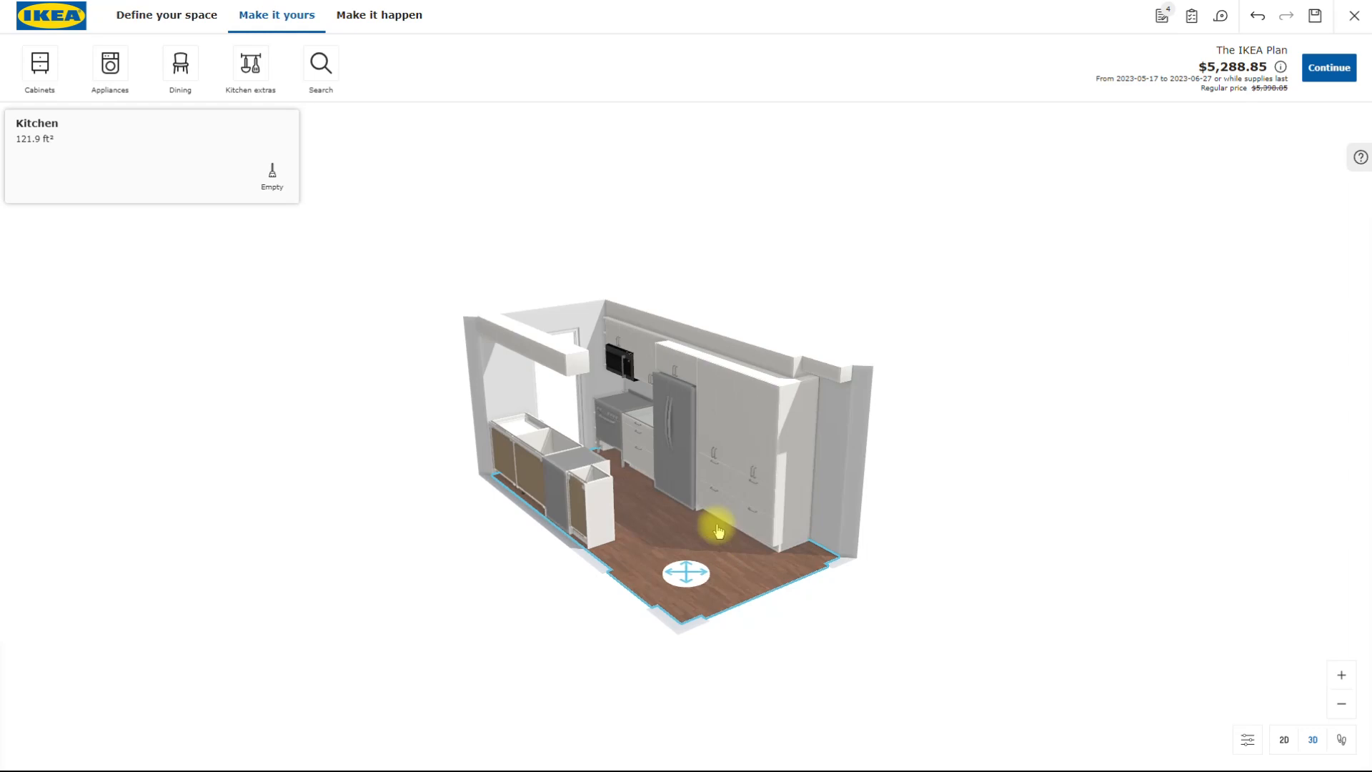
- Examine the fridge wall of the kitchen, selecting the tall end pantry cabinet and the double fridge/freezer
scroll(690, 594, "up", 1)
scroll(690, 594, "up", 1)
scroll(691, 594, "down", 4)
scroll(691, 594, "up", 2)
scroll(691, 594, "up", 3)
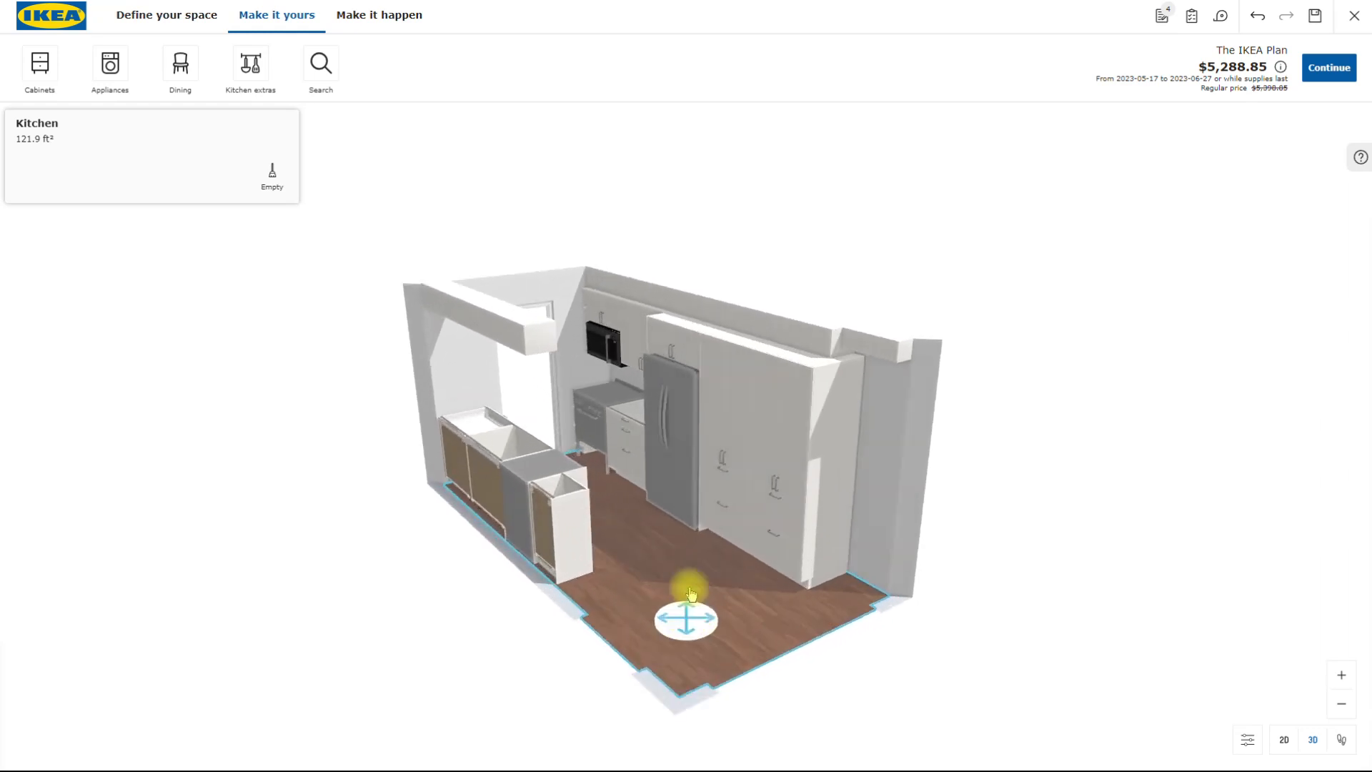
scroll(691, 593, "down", 1)
left_click(717, 485)
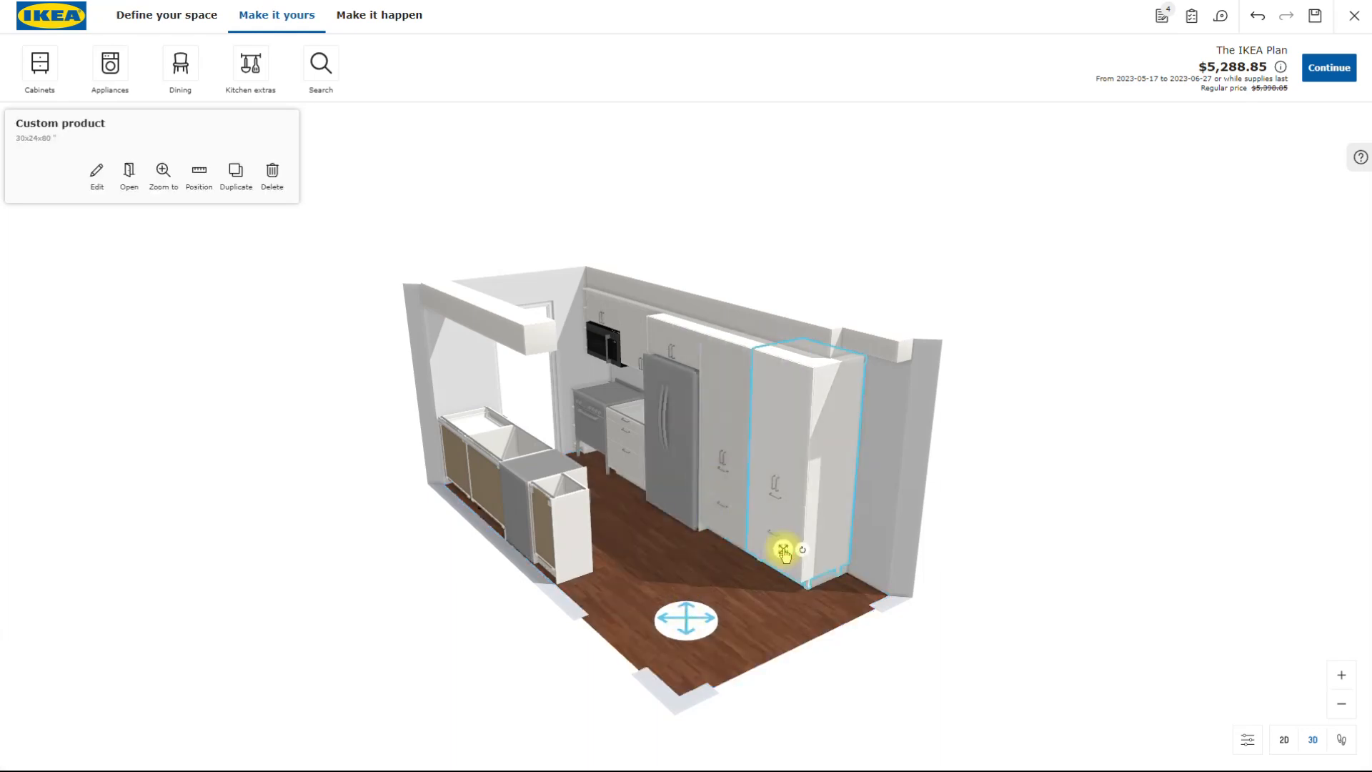
left_click(670, 443)
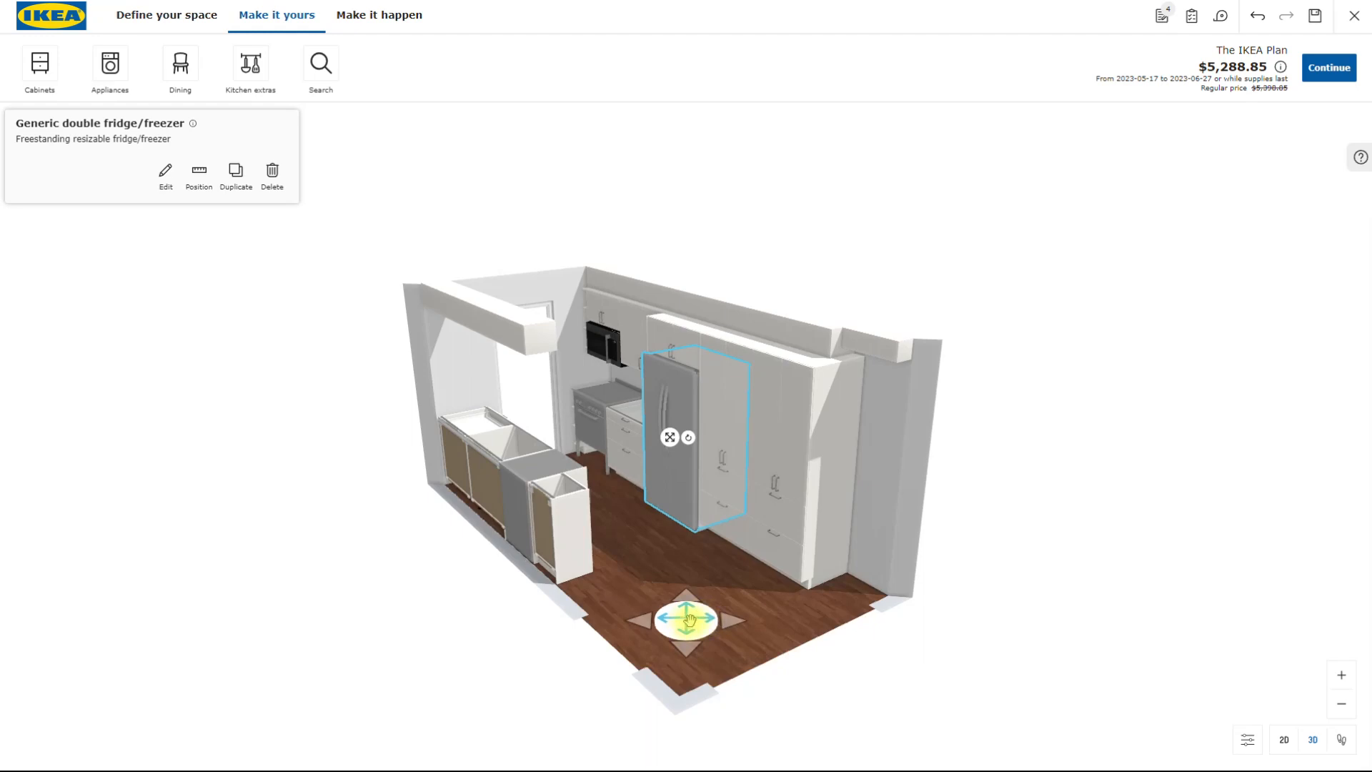
- Examine the whole kitchen from inside and outside, finishing with the tall pantry cabinet at the end of the fridge wall selected
mouse_move(686, 619)
left_mouse_down()
mouse_move(652, 591)
mouse_move(701, 589)
mouse_move(716, 604)
mouse_move(682, 633)
mouse_move(688, 614)
mouse_move(709, 624)
left_mouse_up()
mouse_move(796, 656)
left_mouse_down()
mouse_move(686, 665)
mouse_move(628, 636)
mouse_move(612, 649)
mouse_move(627, 700)
mouse_move(683, 764)
mouse_move(728, 692)
mouse_move(783, 671)
mouse_move(791, 645)
mouse_move(774, 646)
left_mouse_up()
mouse_move(686, 636)
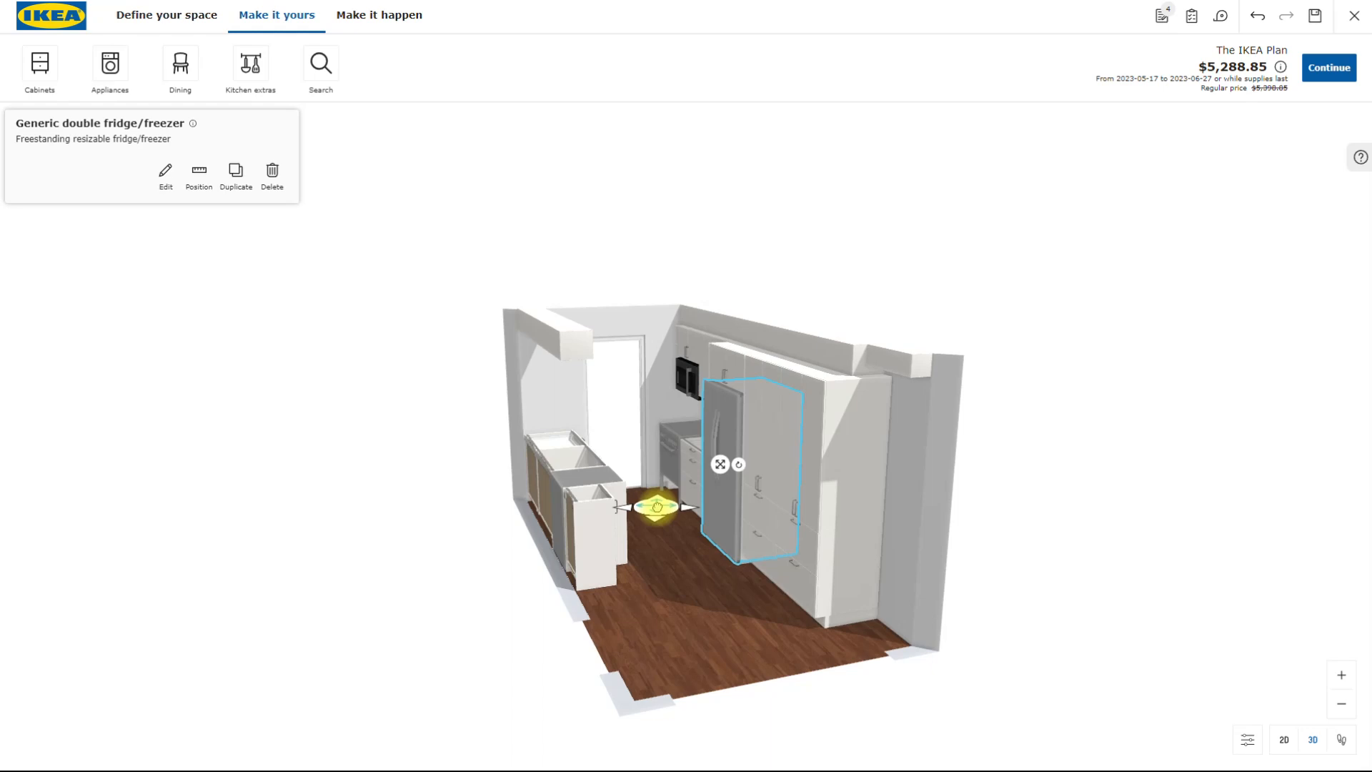
left_click(656, 510)
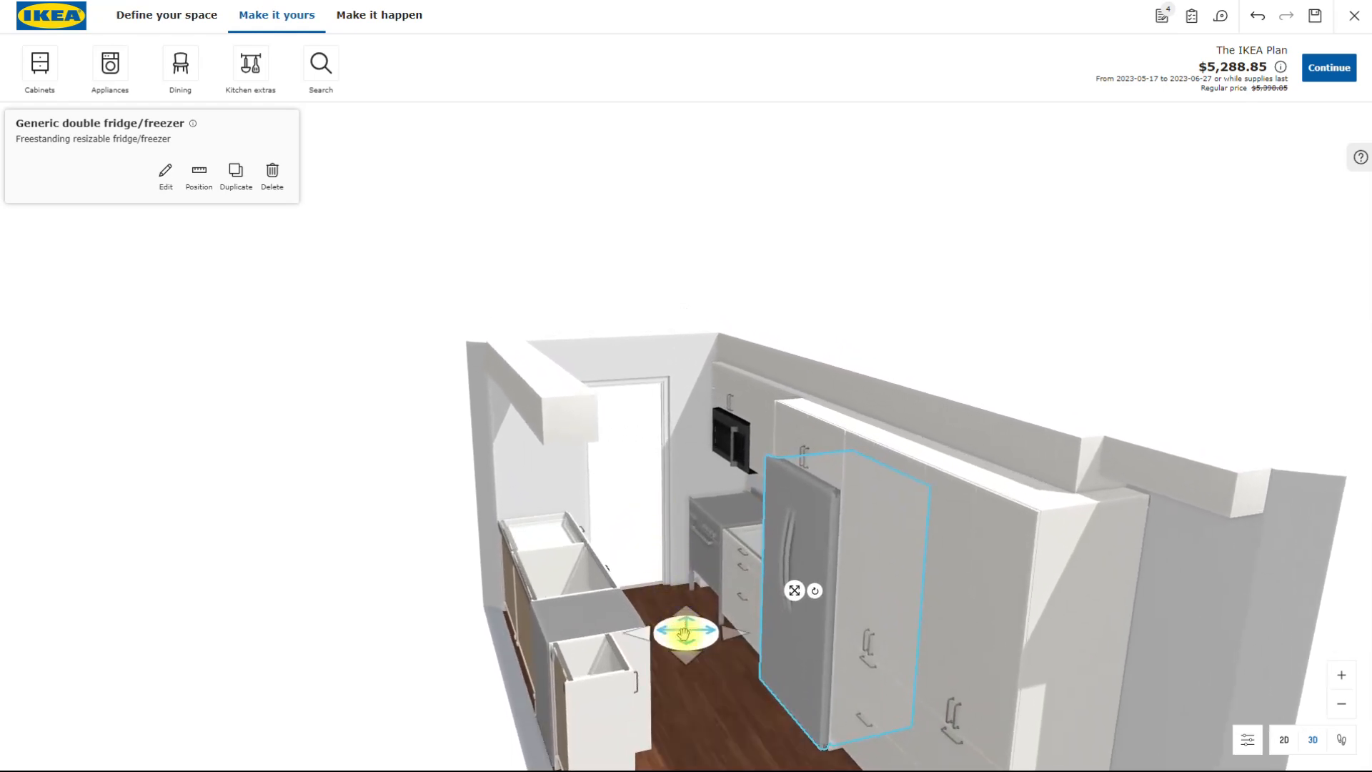
left_click_drag(698, 725, 759, 729)
scroll(730, 716, "down", 5)
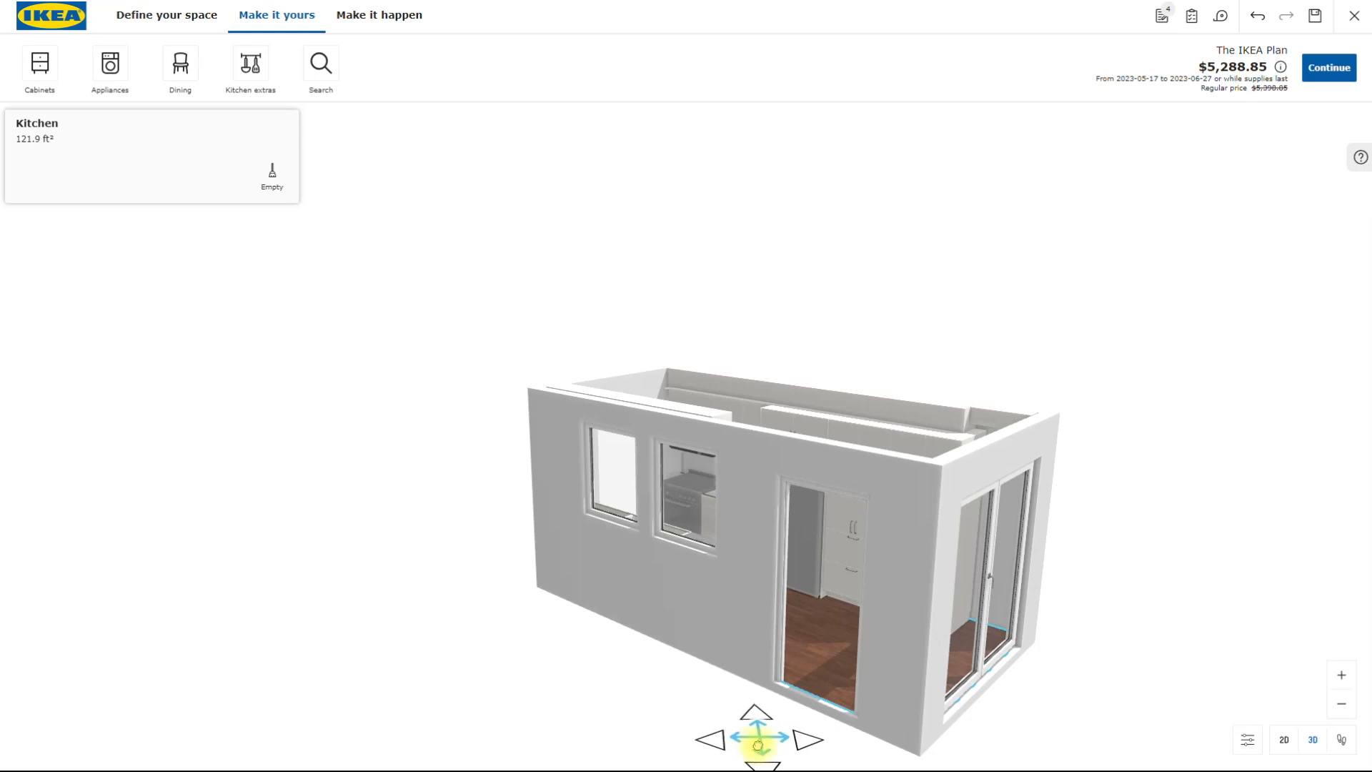
scroll(750, 733, "down", 4)
left_click_drag(769, 636, 821, 633)
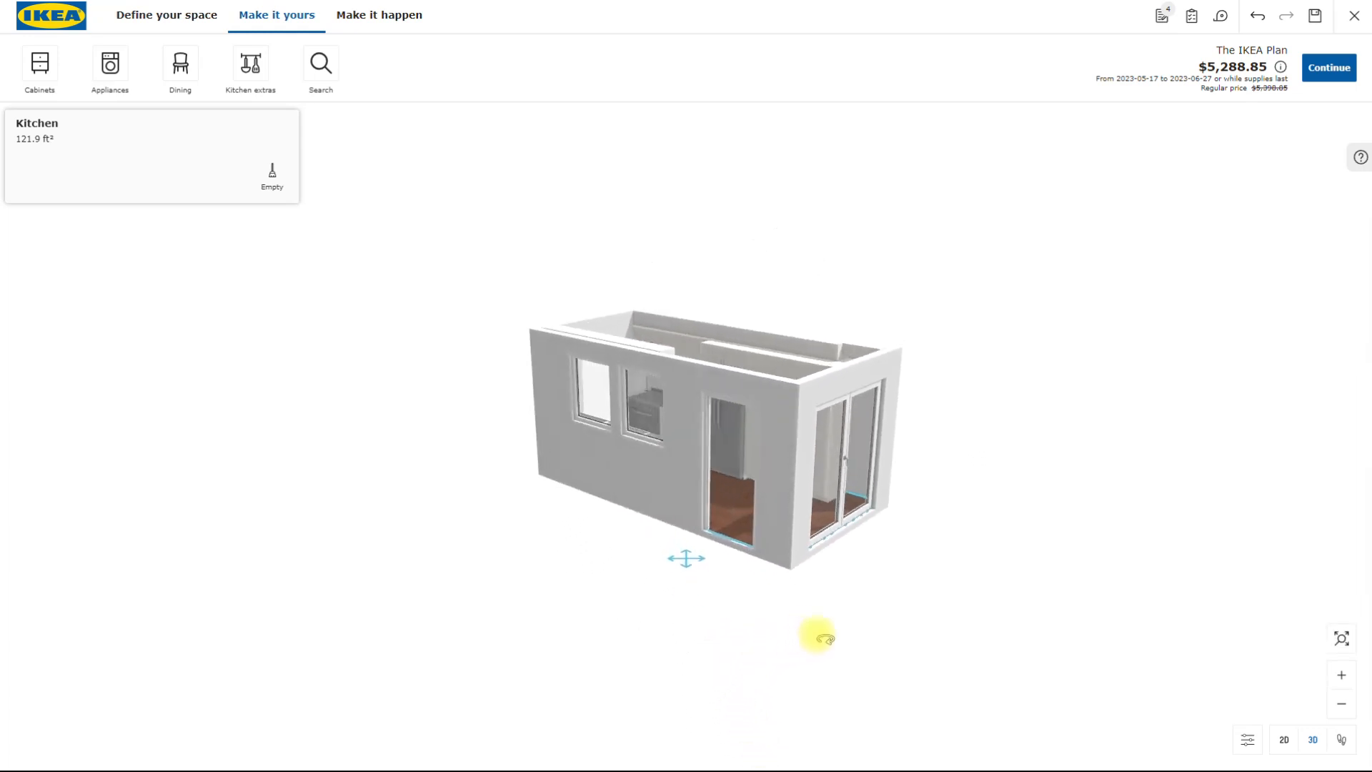
scroll(796, 611, "up", 2)
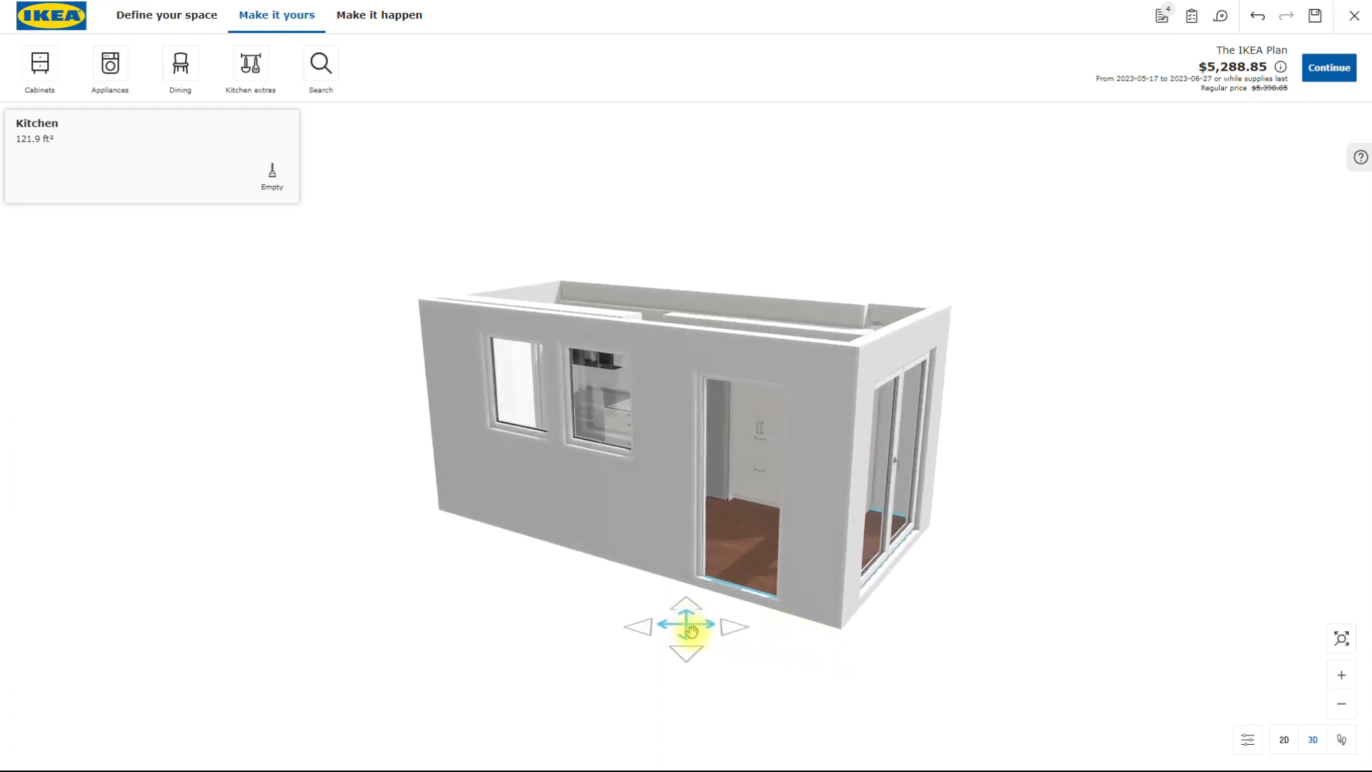
left_click_drag(684, 628, 809, 568)
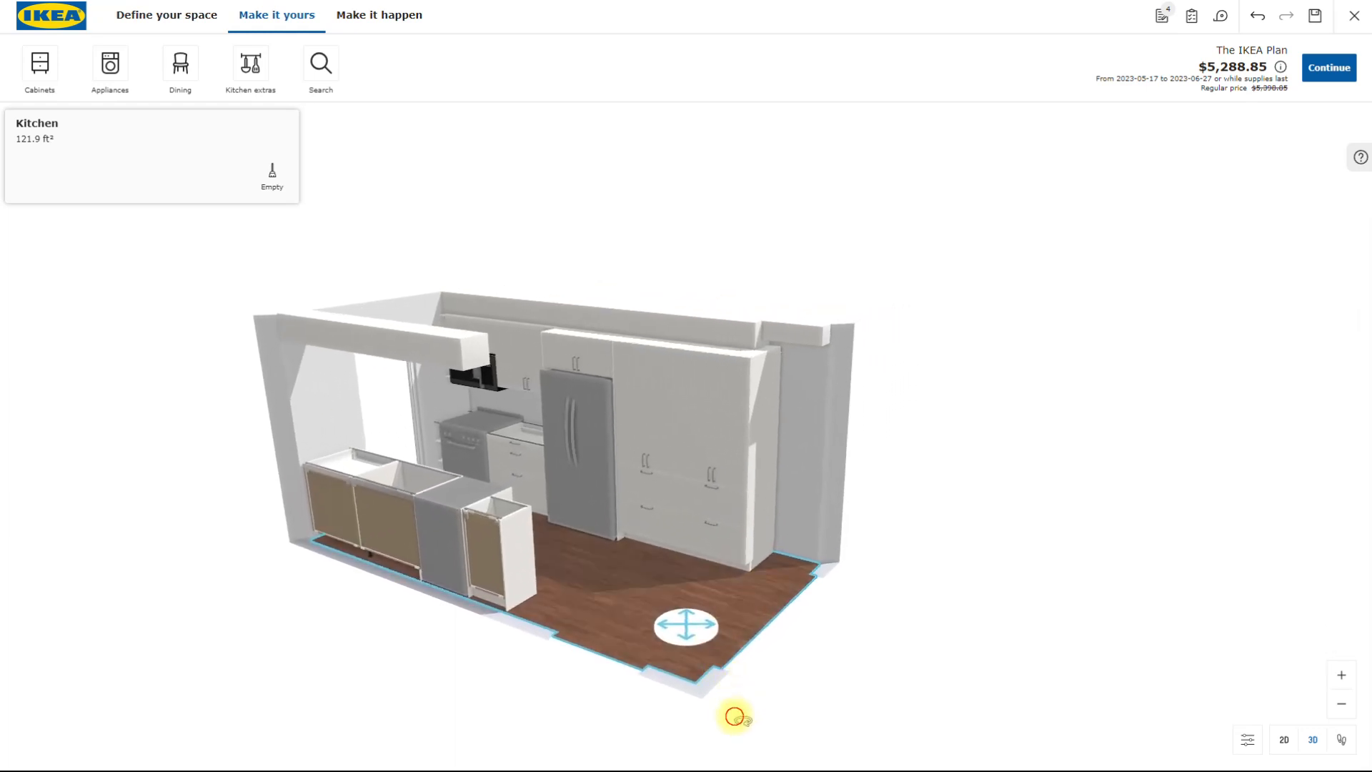
left_click_drag(735, 717, 690, 731)
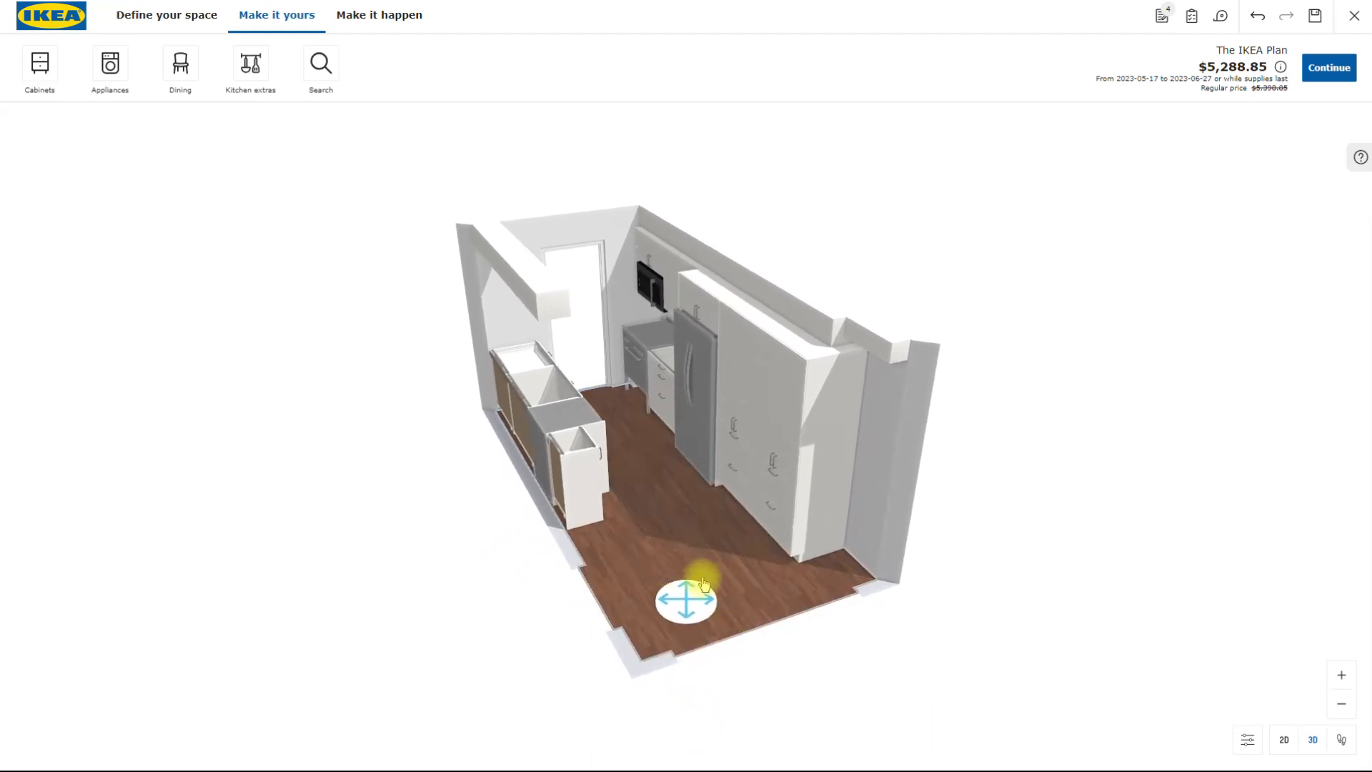
scroll(705, 572, "up", 3)
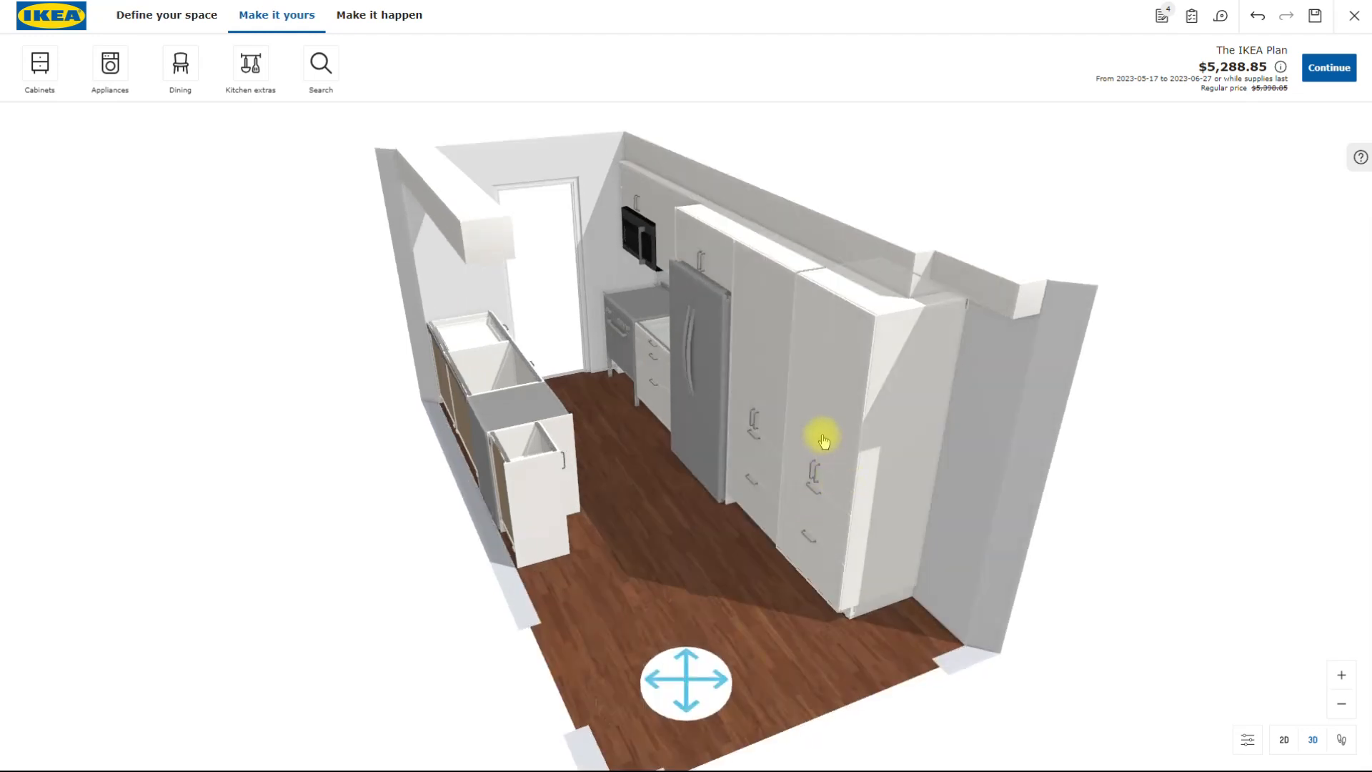
left_click(824, 441)
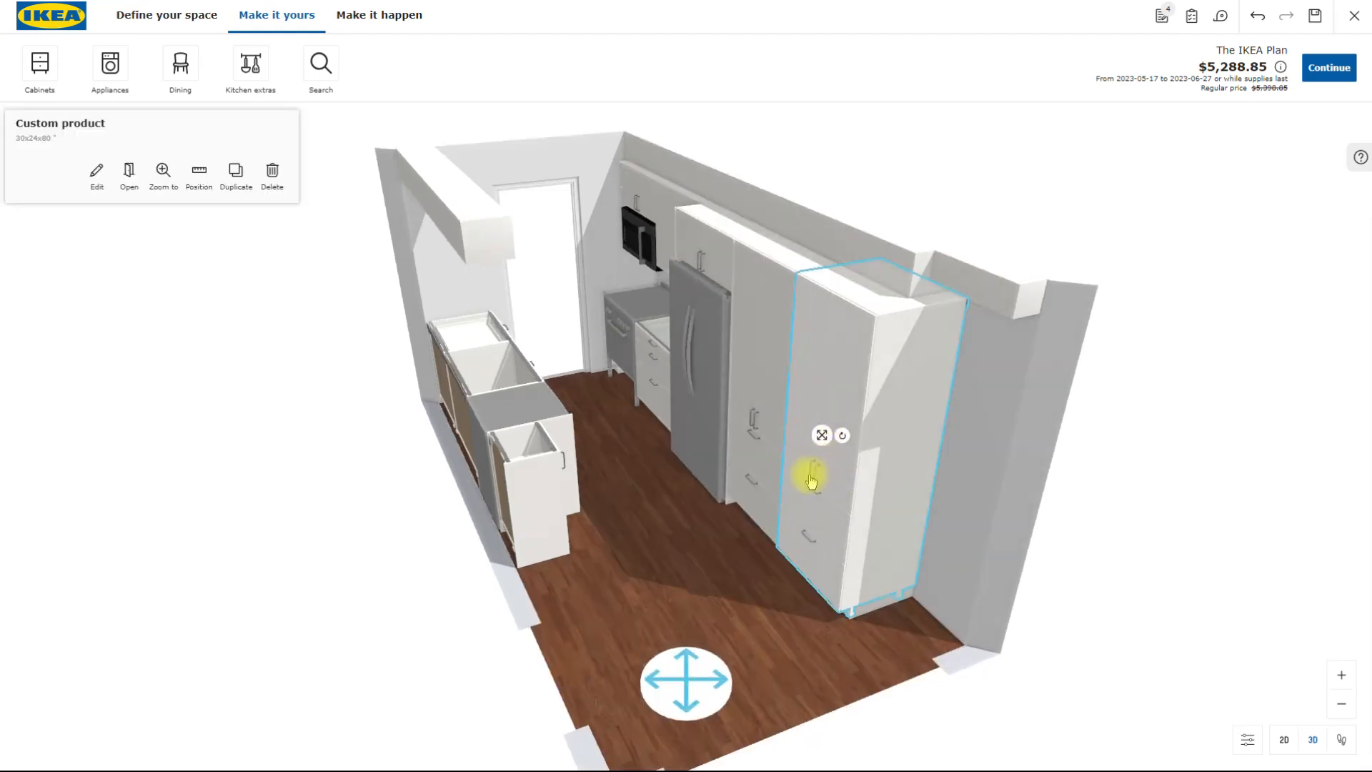
- Review the editable elements of the drawer base cabinet between the range and the fridge
left_click(648, 365)
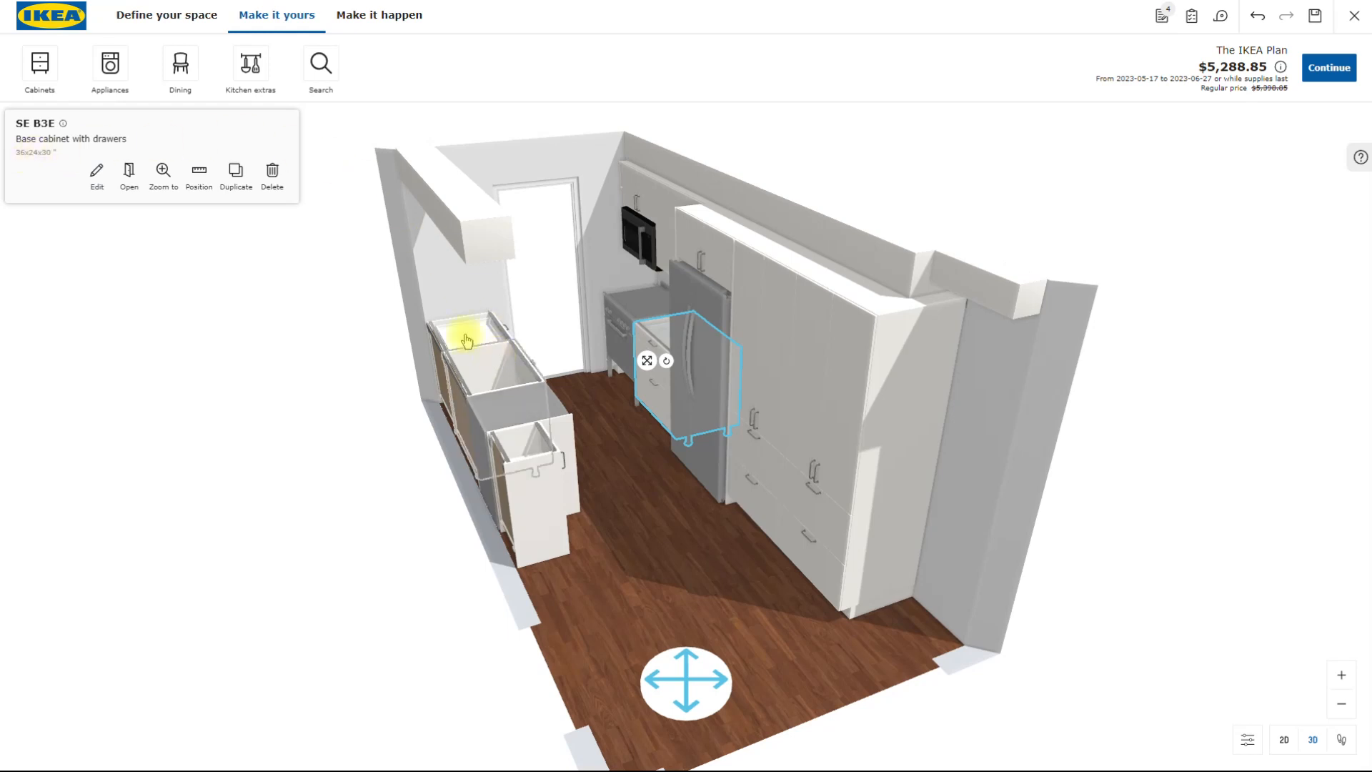
left_click(98, 174)
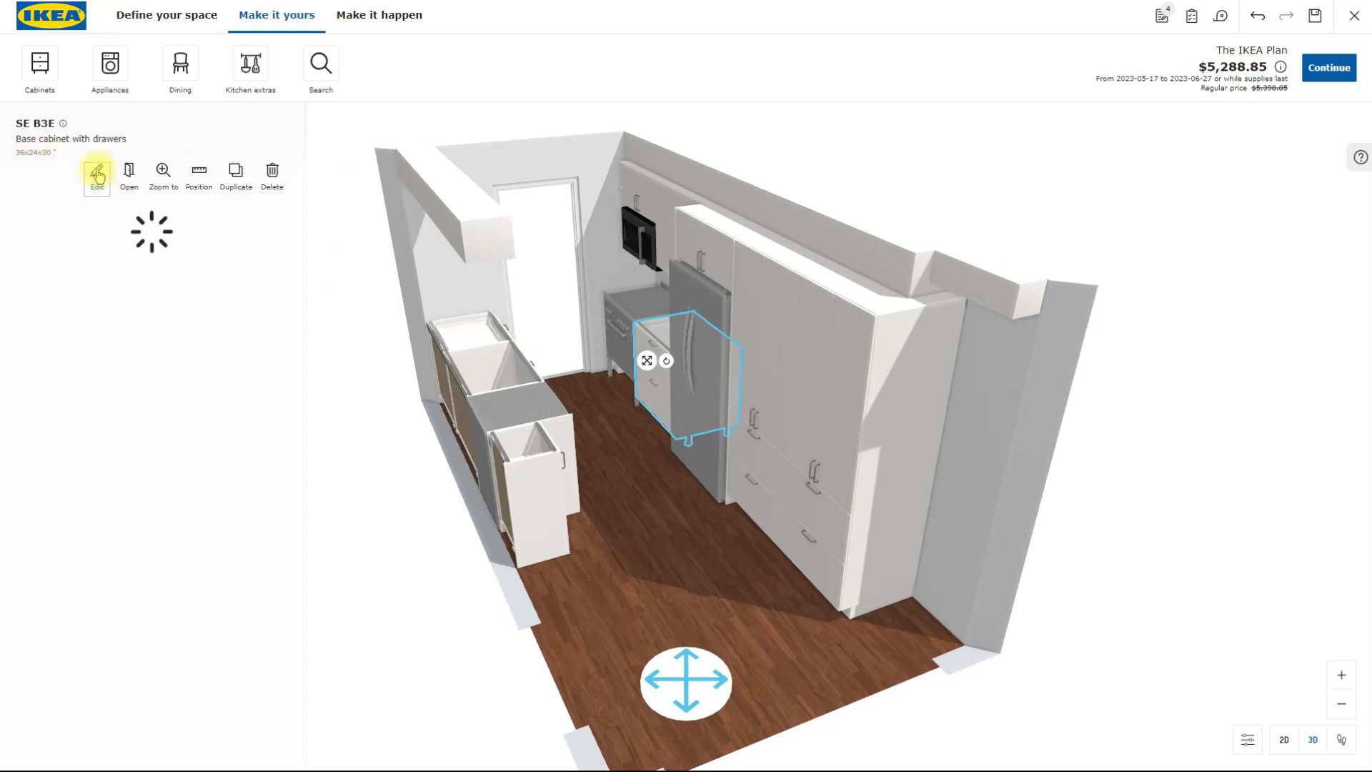
scroll(105, 461, "down", 5)
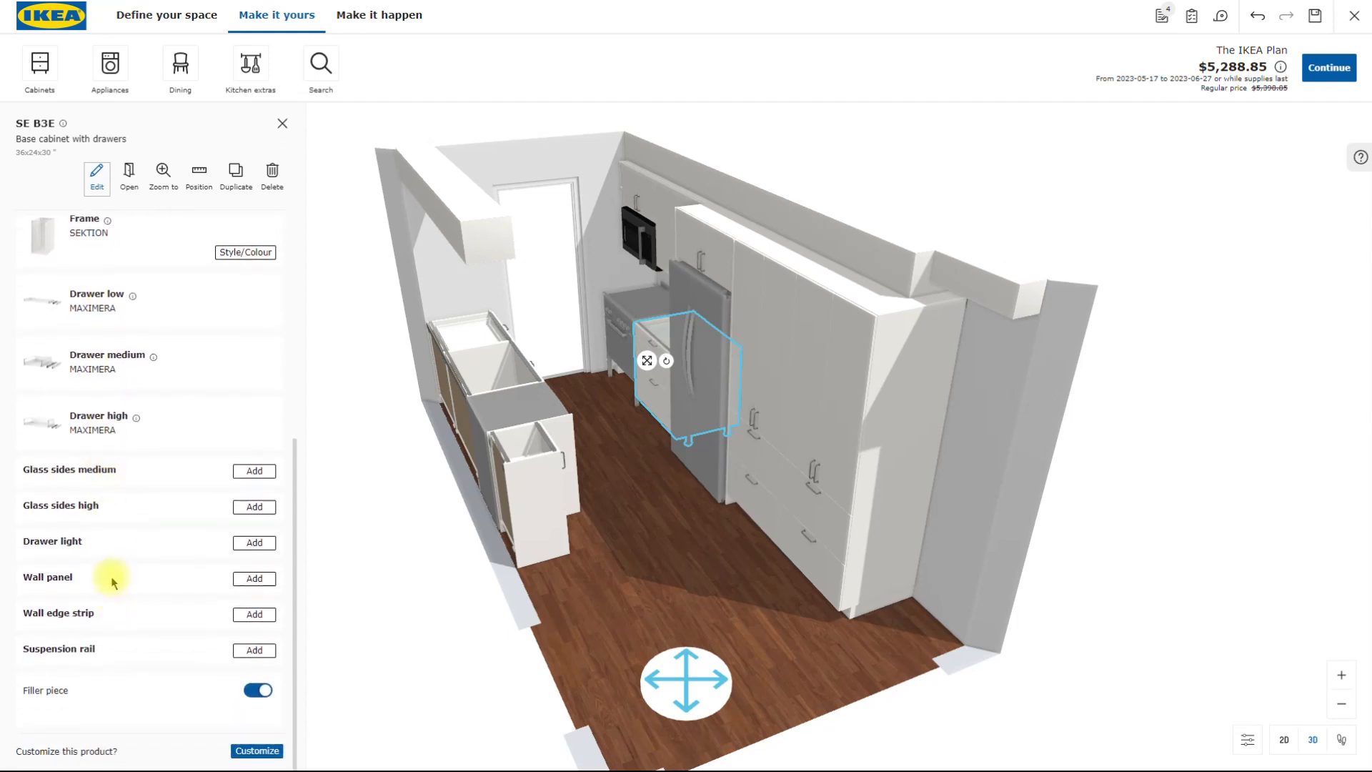
scroll(113, 575, "up", 3)
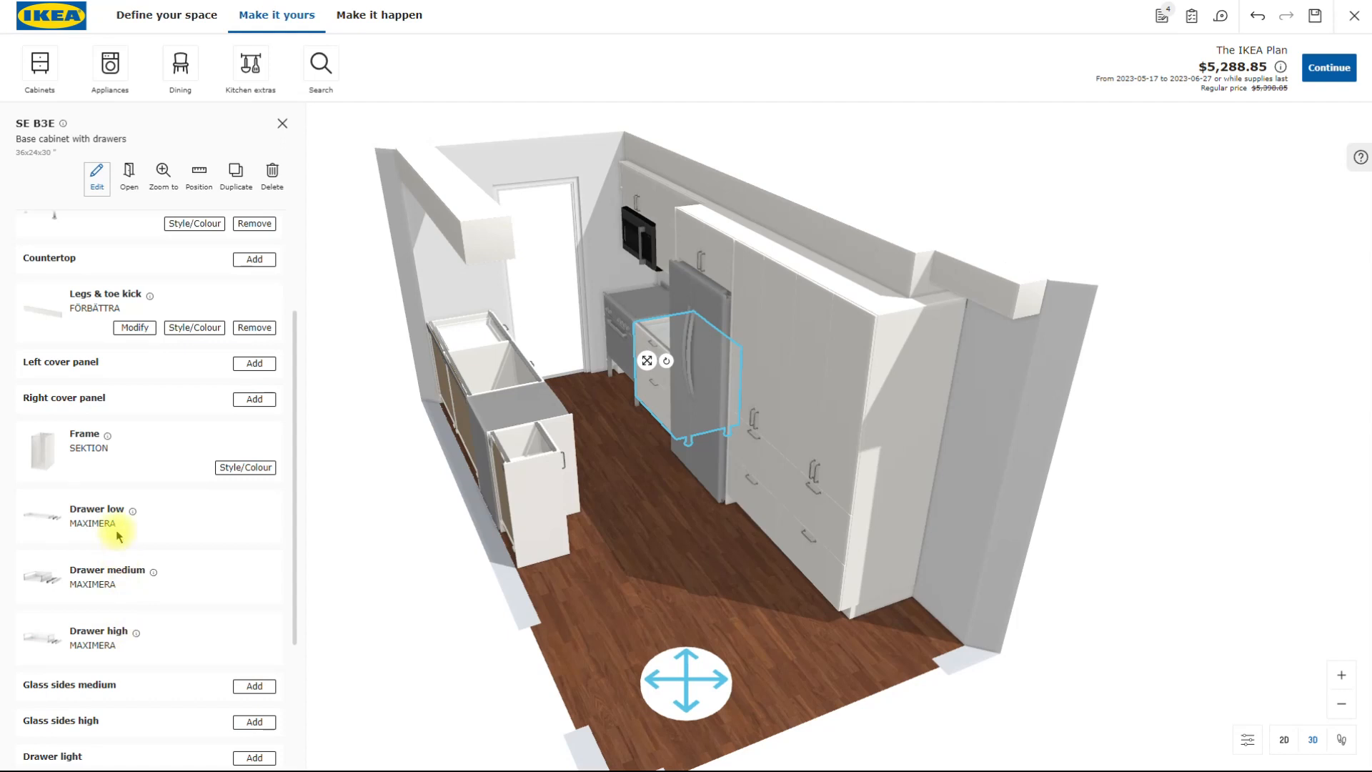
scroll(117, 530, "up", 1)
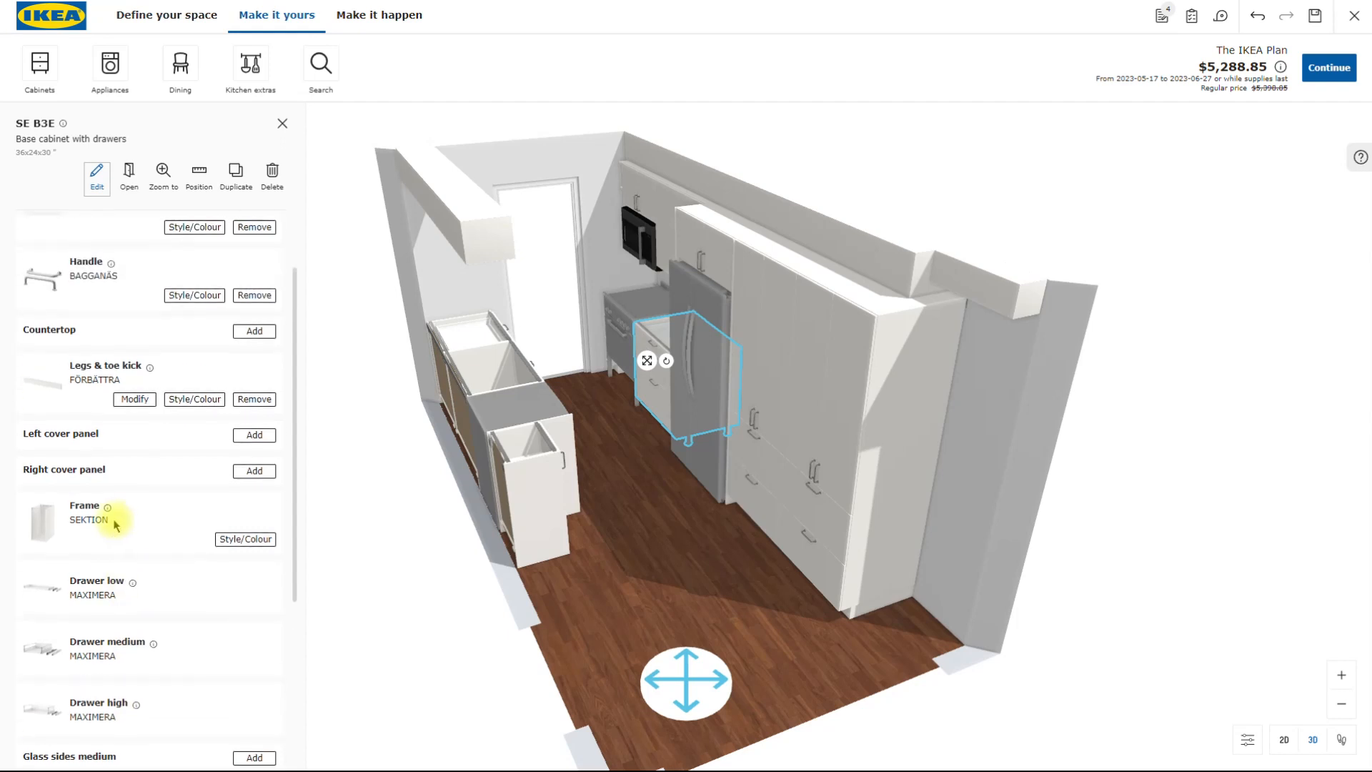
scroll(156, 558, "up", 1)
left_click(133, 471)
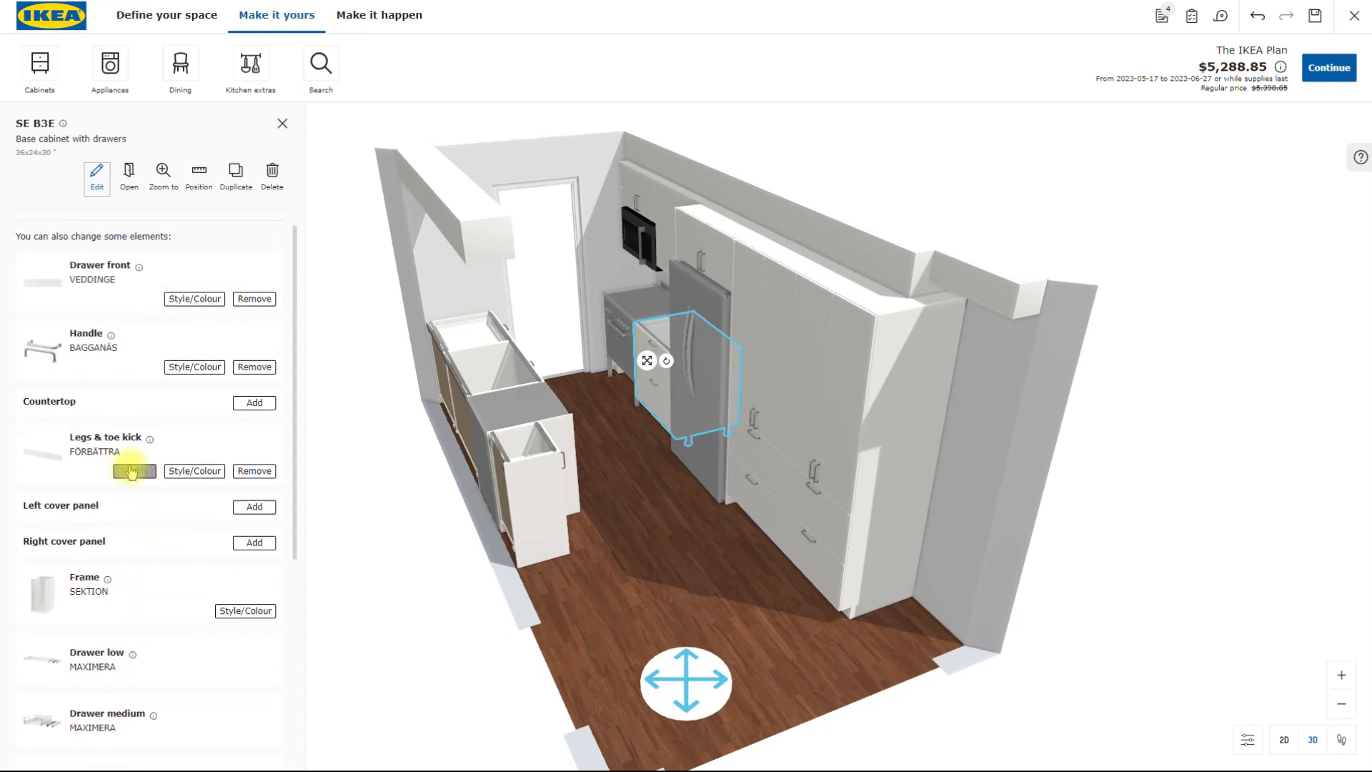
scroll(129, 457, "up", 1)
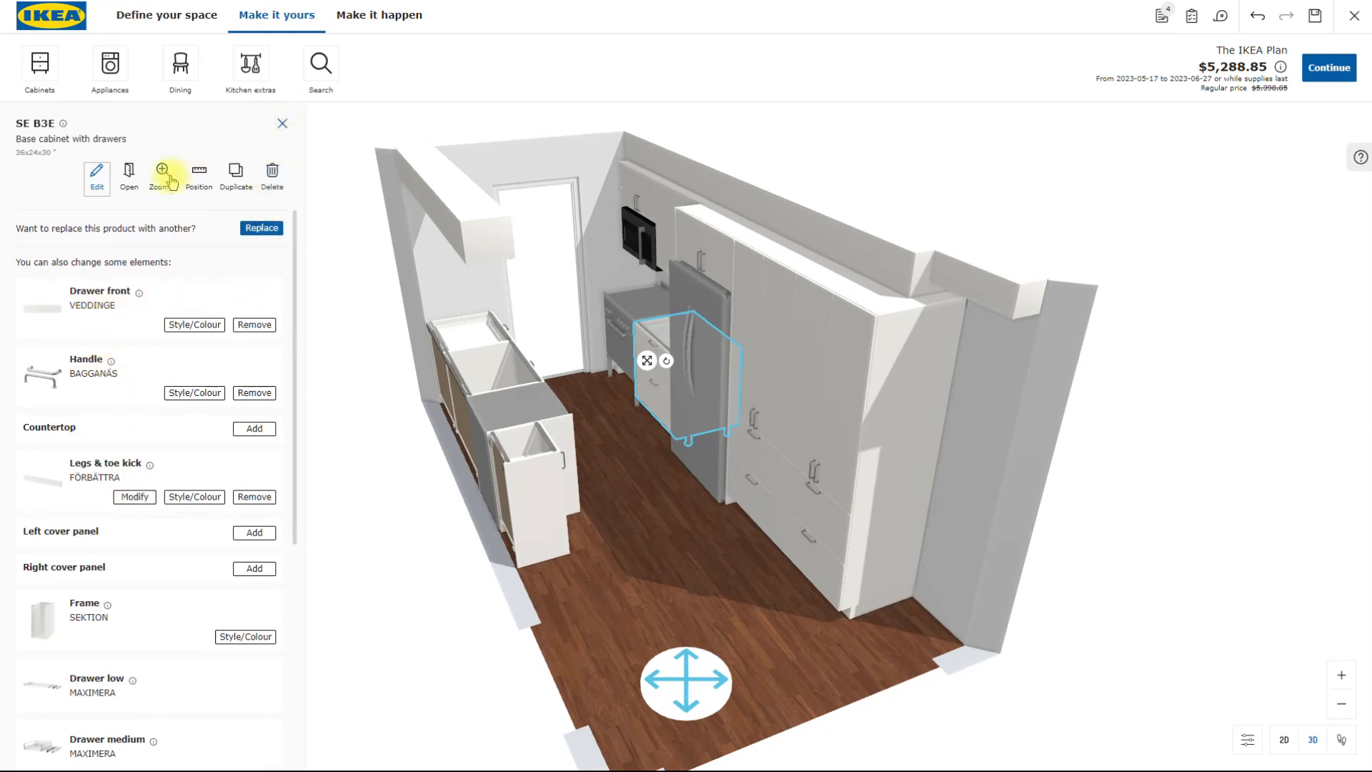
- Open the drawers of the base cabinet beside the fridge and inspect them close up
left_click(130, 177)
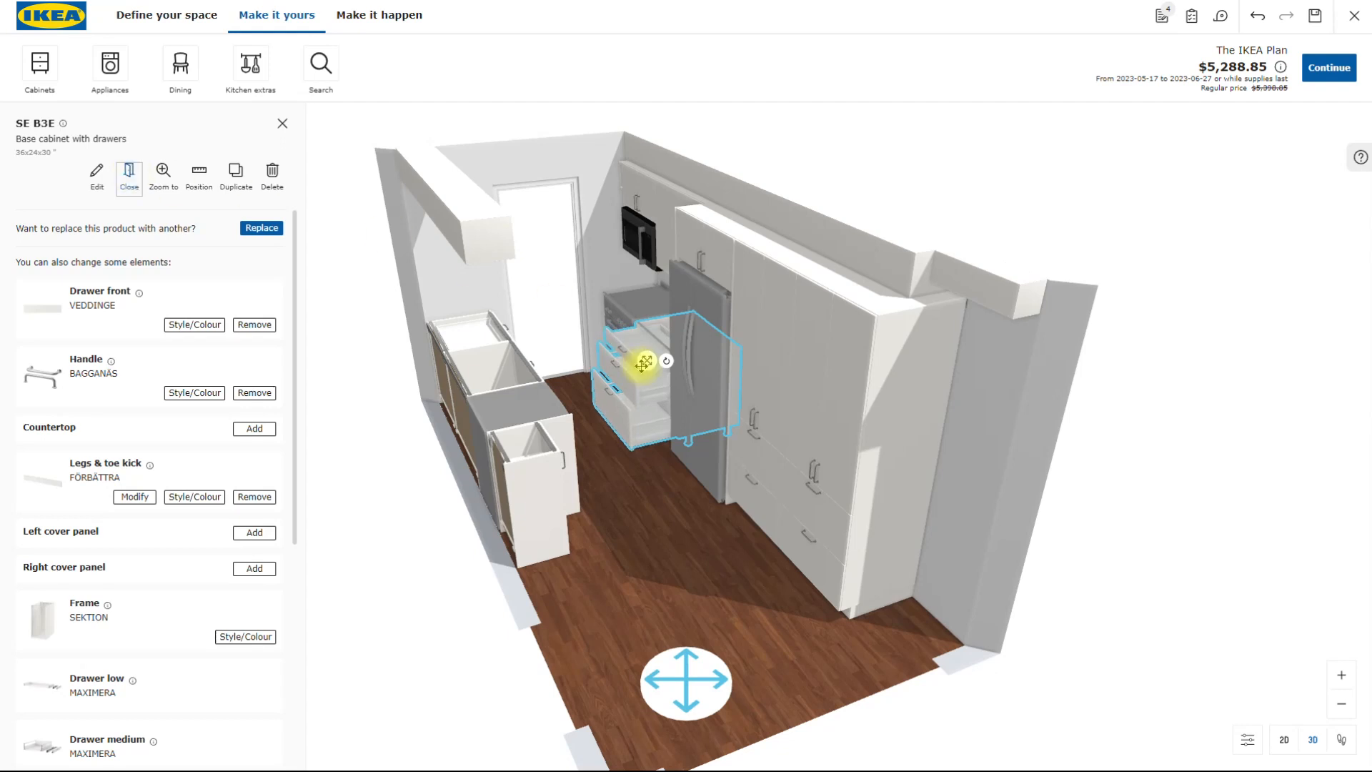
scroll(634, 401, "up", 5)
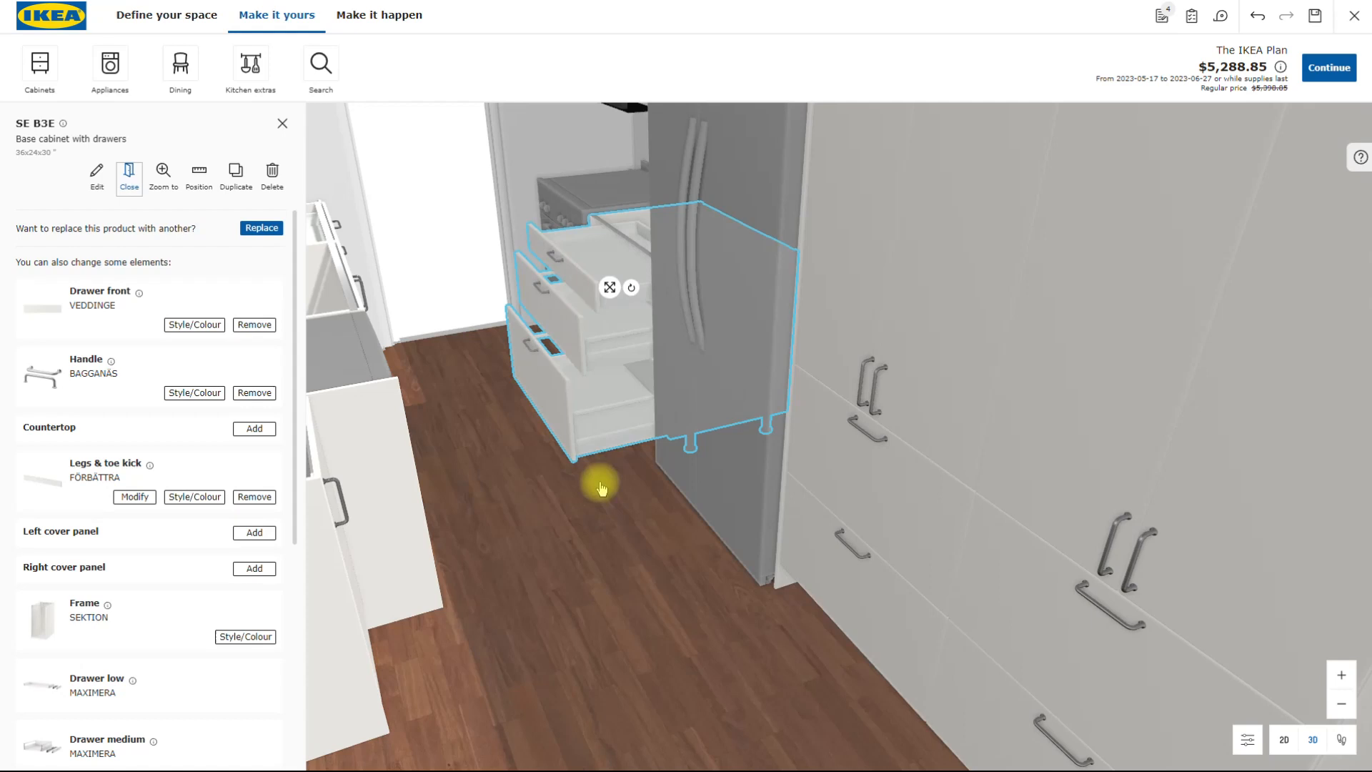
left_click(599, 486)
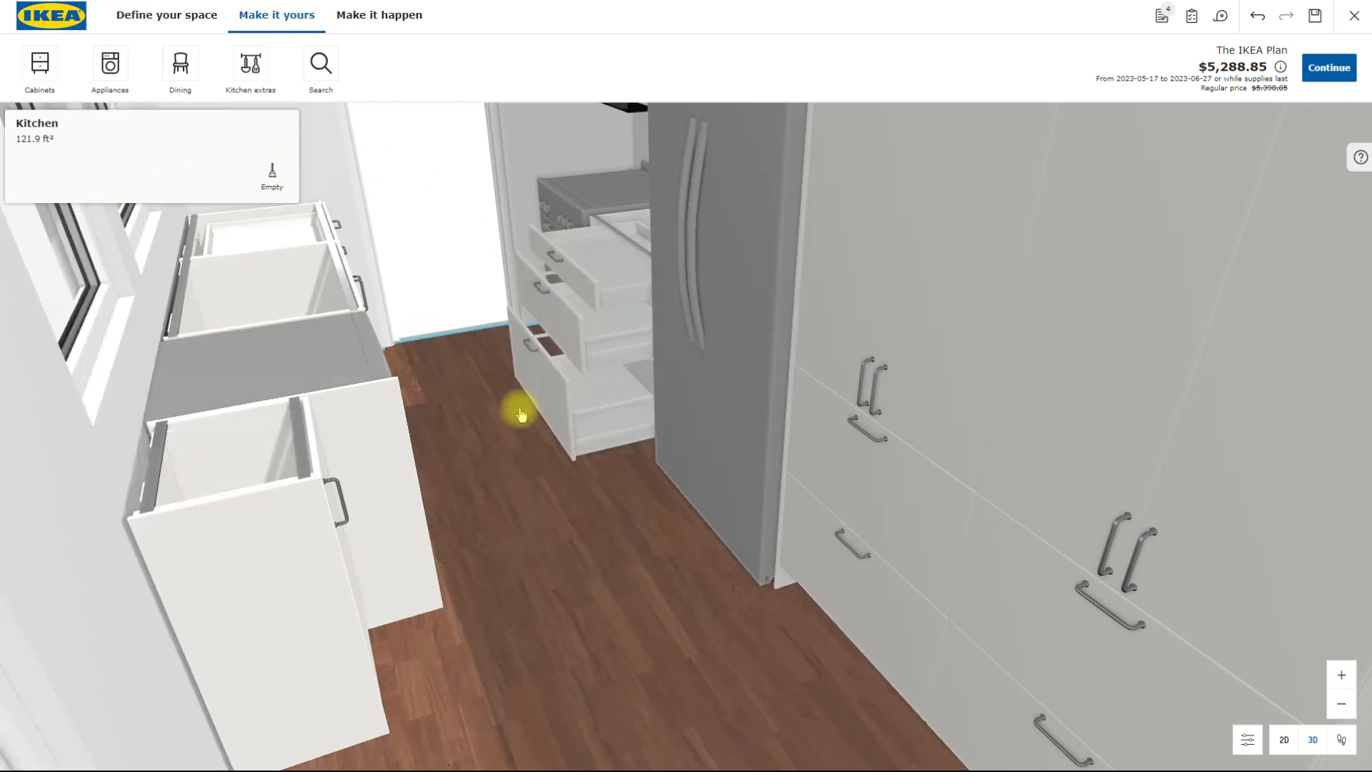
left_click(556, 397)
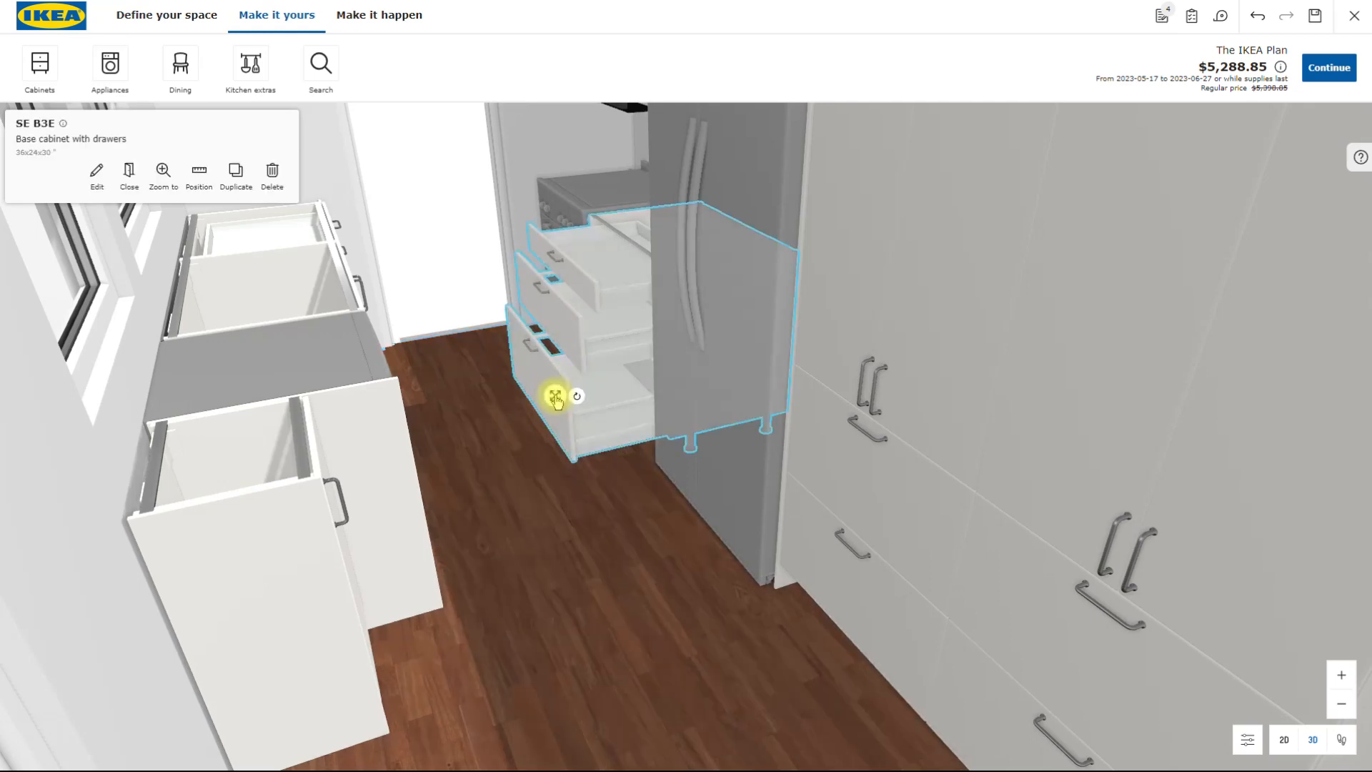
left_click(87, 173)
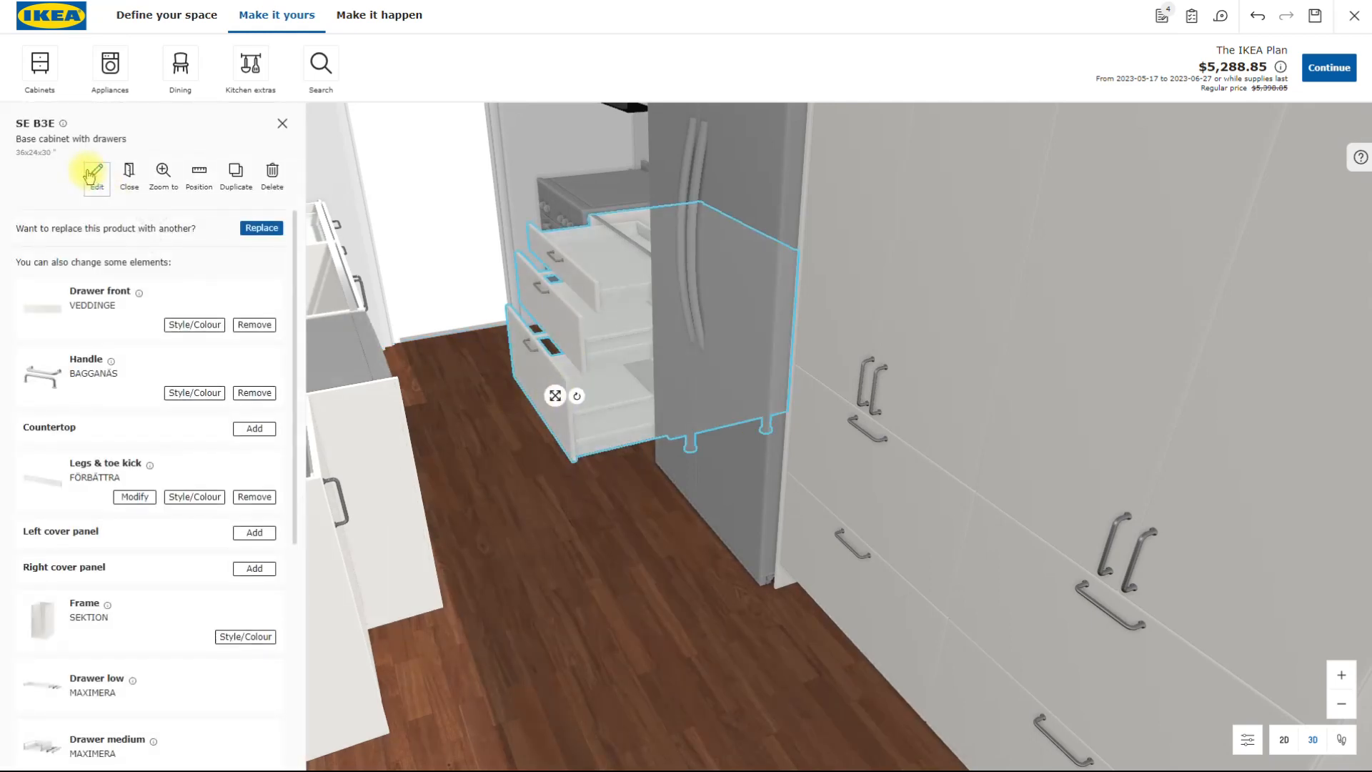
left_click(163, 173)
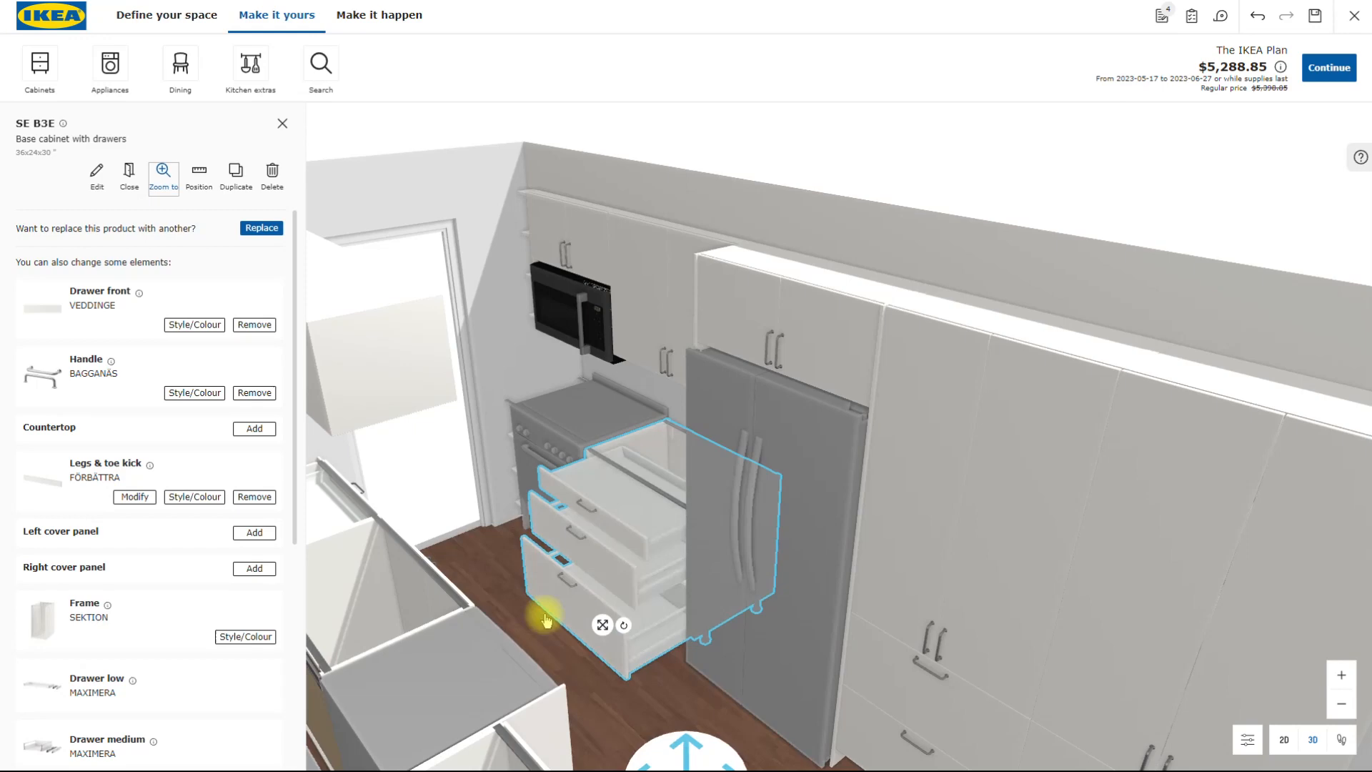
- Inspect the drawer base cabinet at the door end of the window-side run close up
left_click_drag(773, 750, 612, 370)
left_click(613, 370)
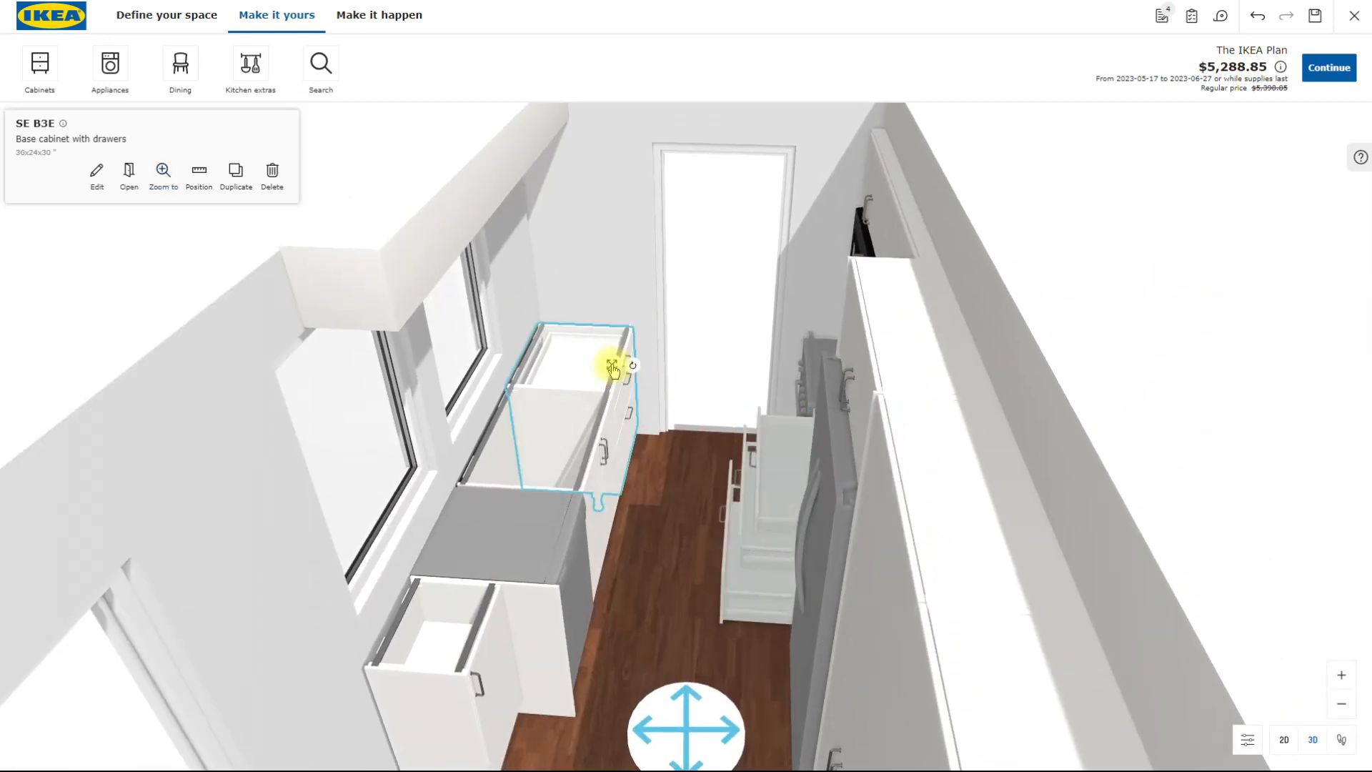
left_click(164, 175)
left_click(164, 179)
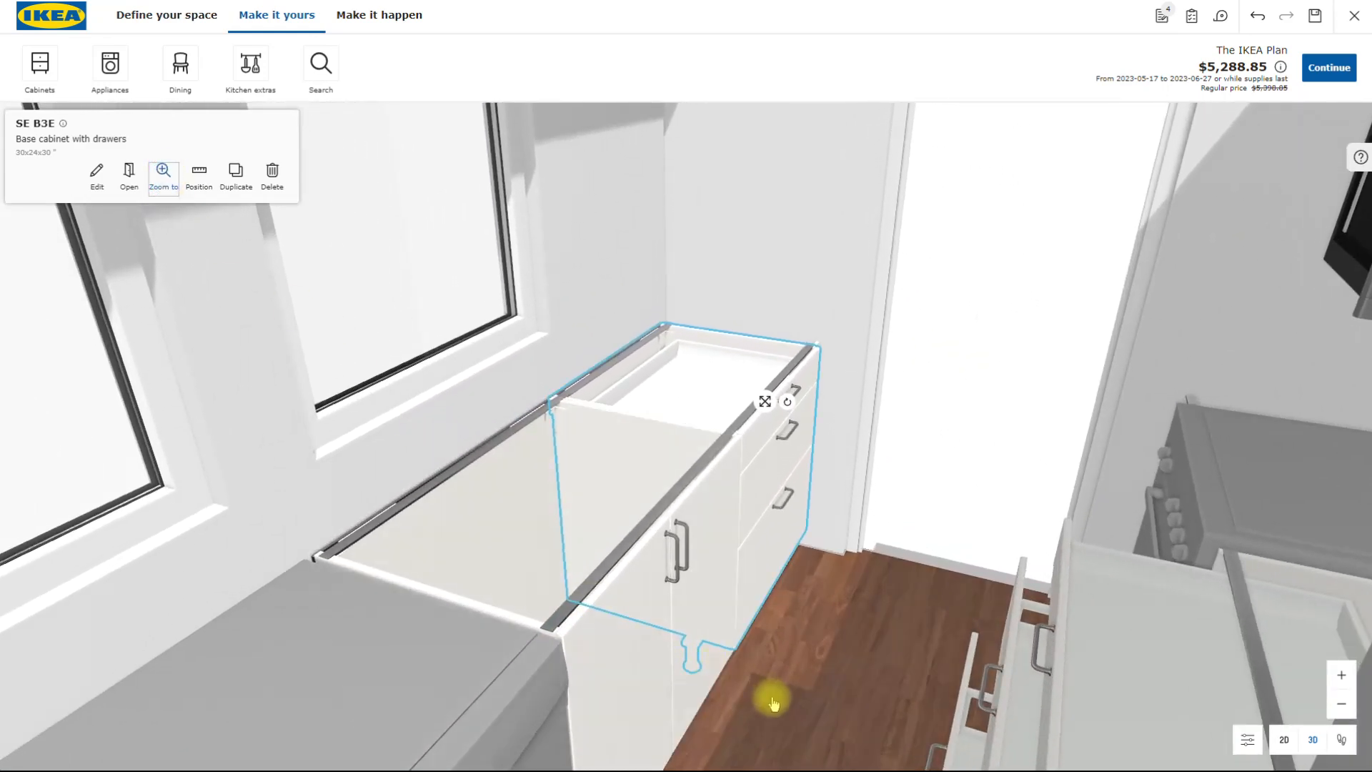
- Close the drawers of the base cabinet between the range and the fridge
left_click_drag(770, 737, 812, 748)
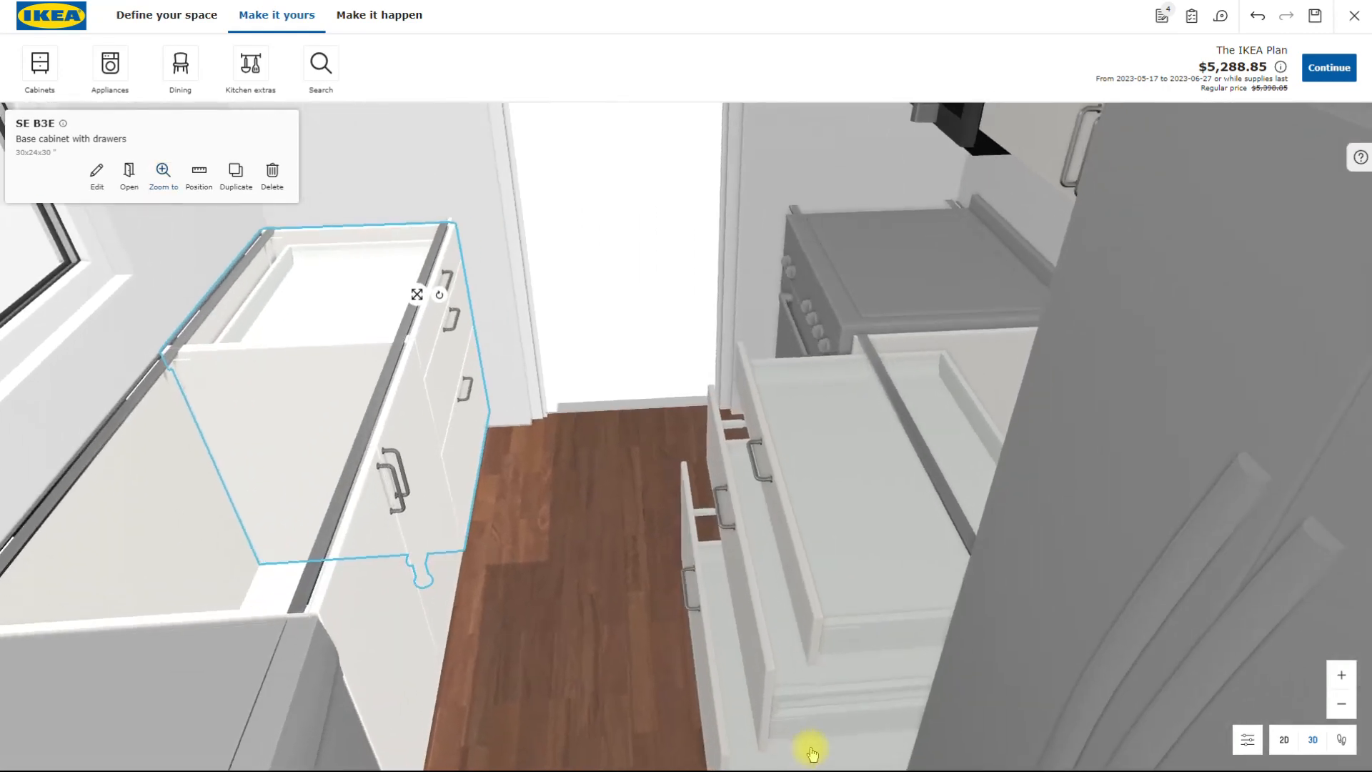
left_click(768, 637)
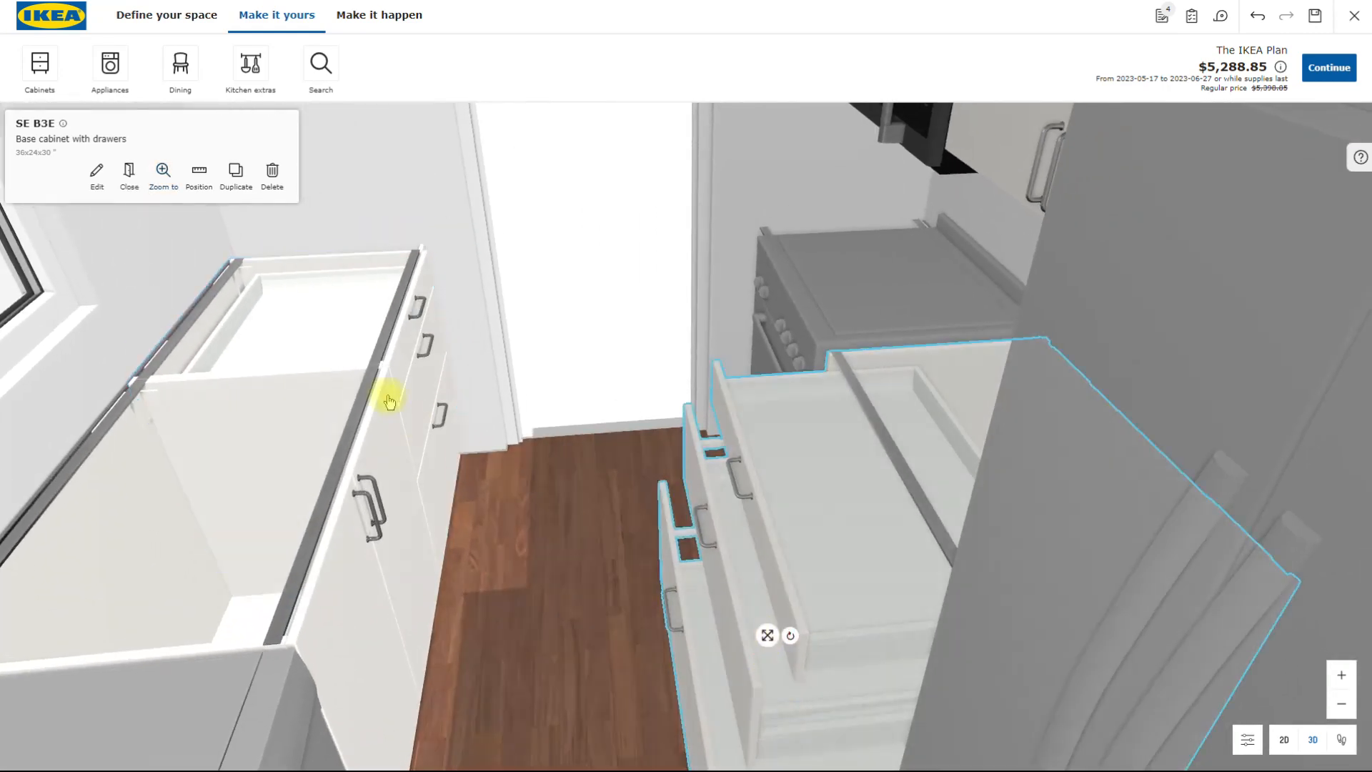
left_click(129, 179)
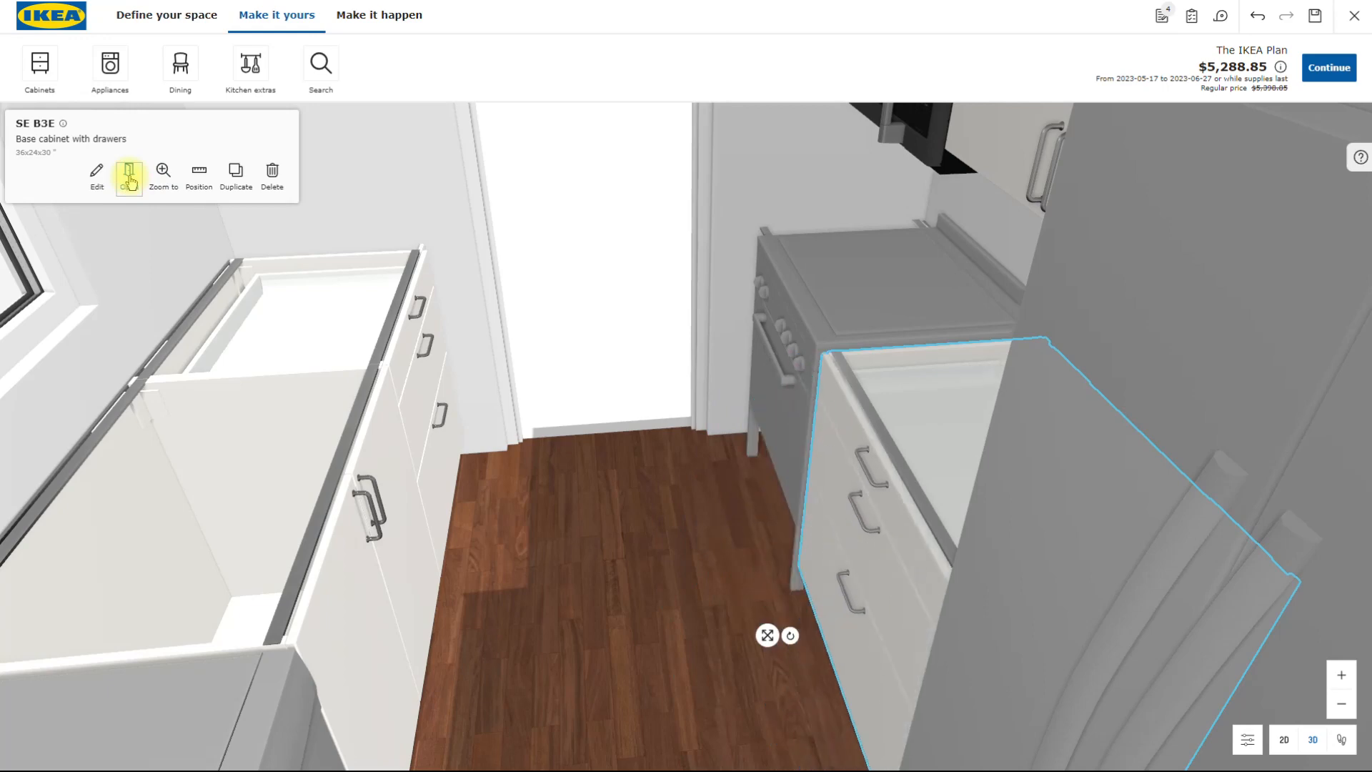
- Examine the range wall from the window side and select the open-shelf wall cabinet beside the microwave
scroll(726, 564, "down", 5)
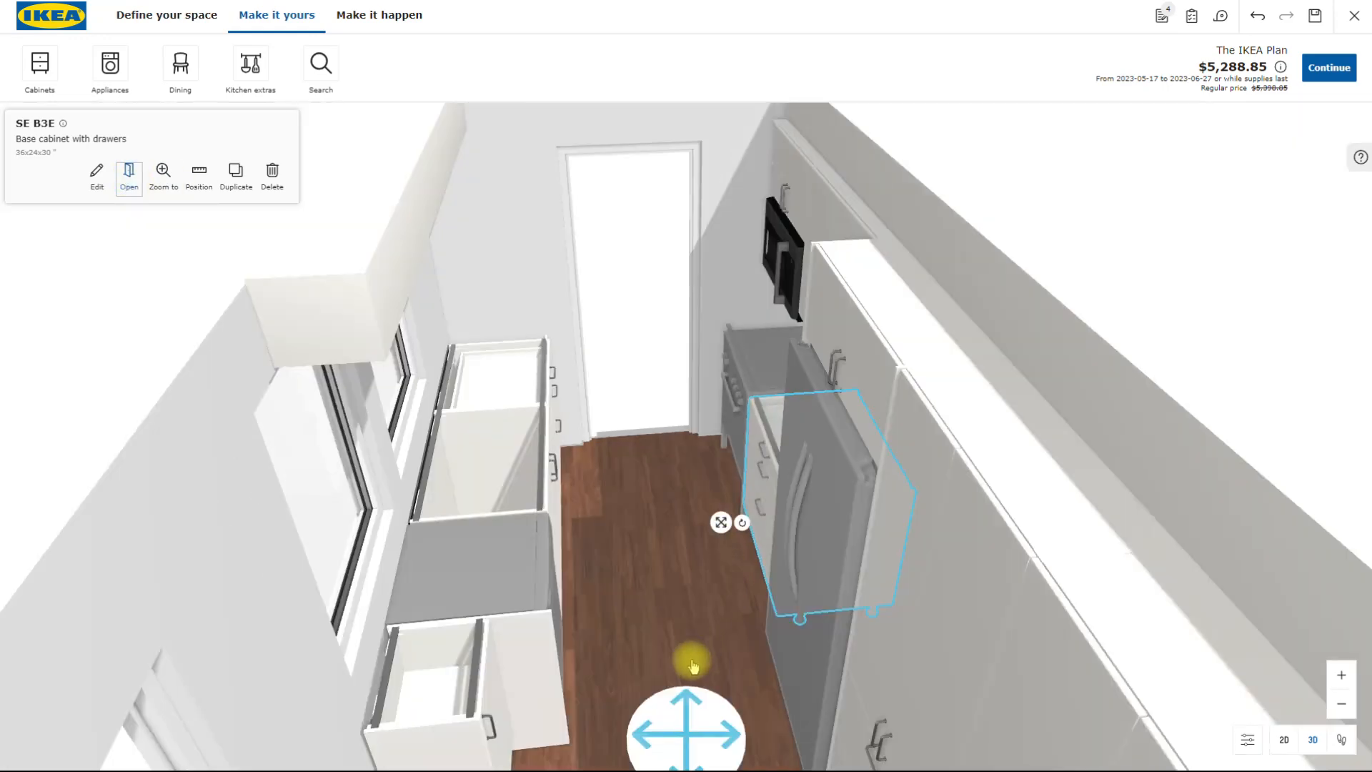
scroll(698, 653, "up", 3)
mouse_move(701, 628)
left_mouse_down()
mouse_move(650, 655)
mouse_move(504, 651)
mouse_move(435, 538)
mouse_move(435, 621)
mouse_move(413, 628)
left_mouse_up()
scroll(539, 662, "down", 5)
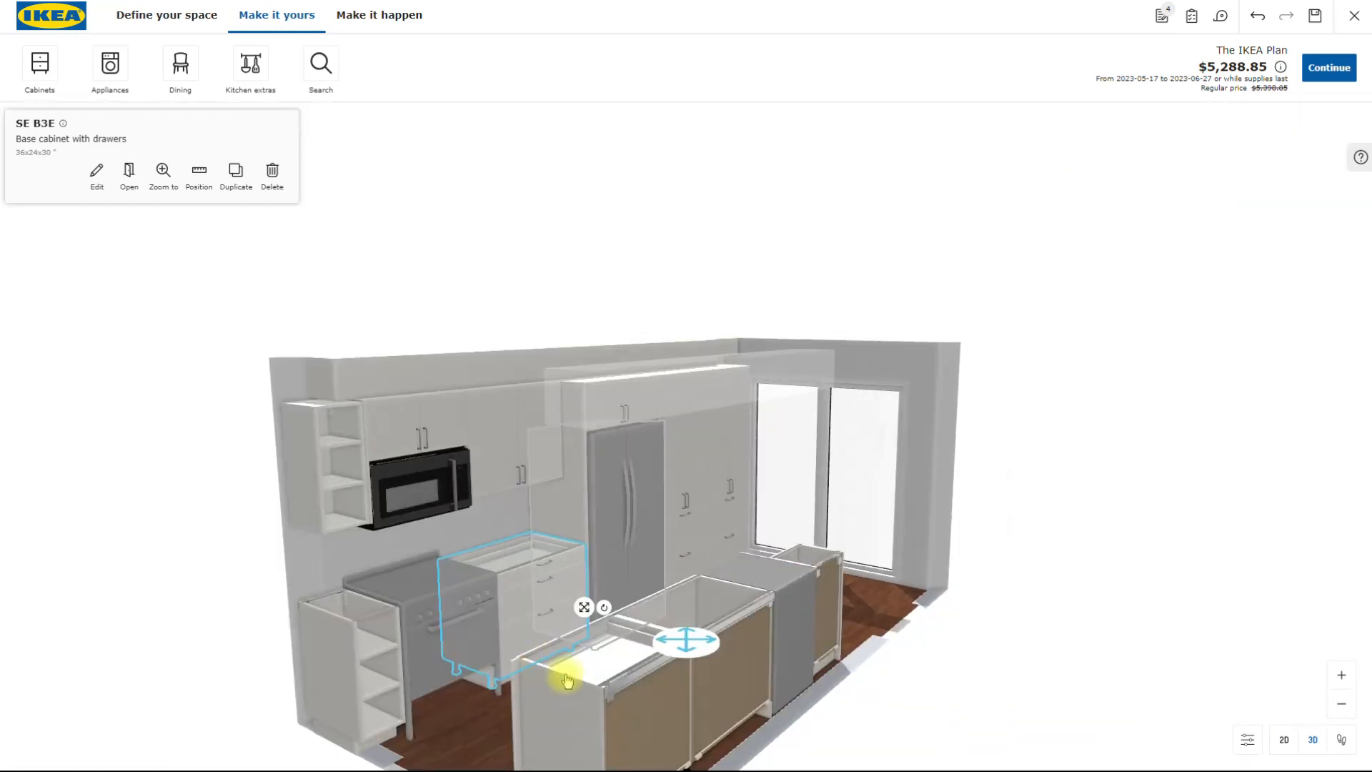
left_click_drag(592, 735, 611, 728)
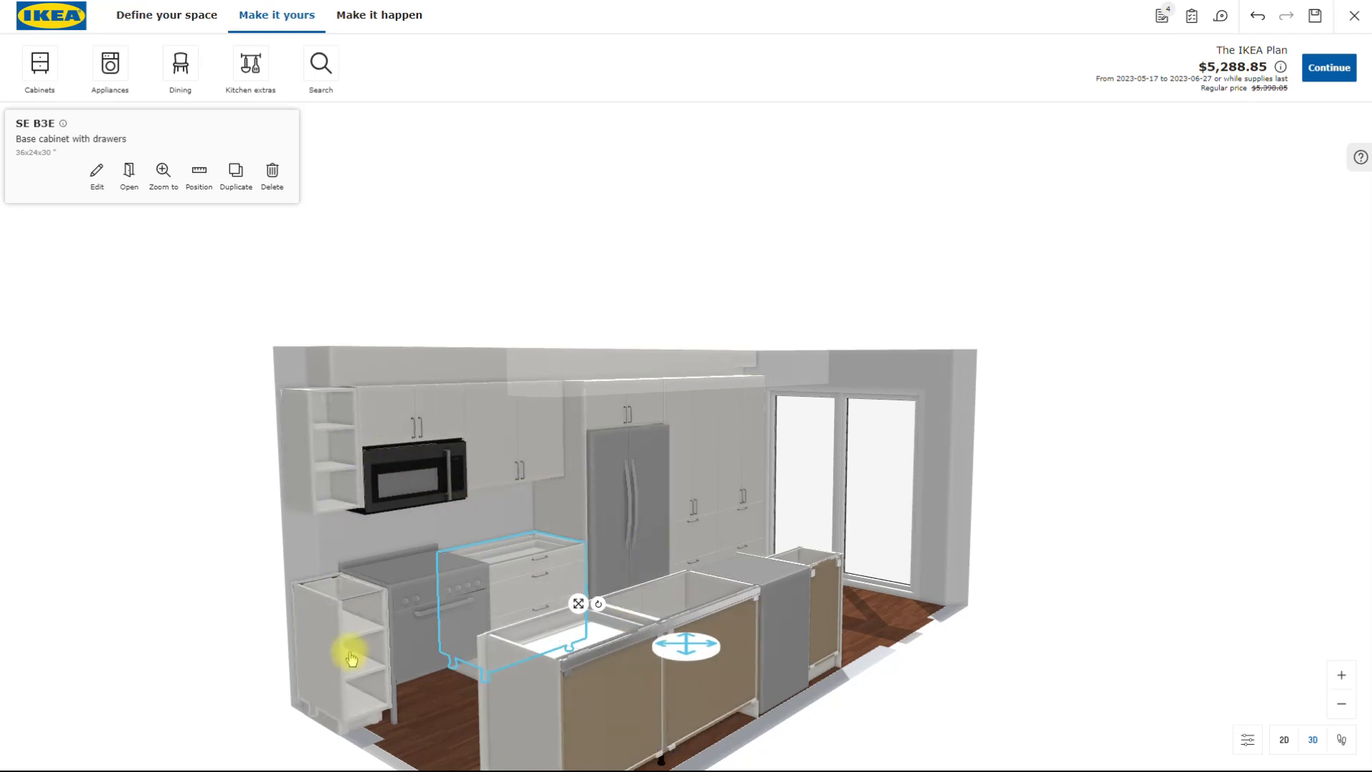
left_click_drag(481, 714, 650, 665)
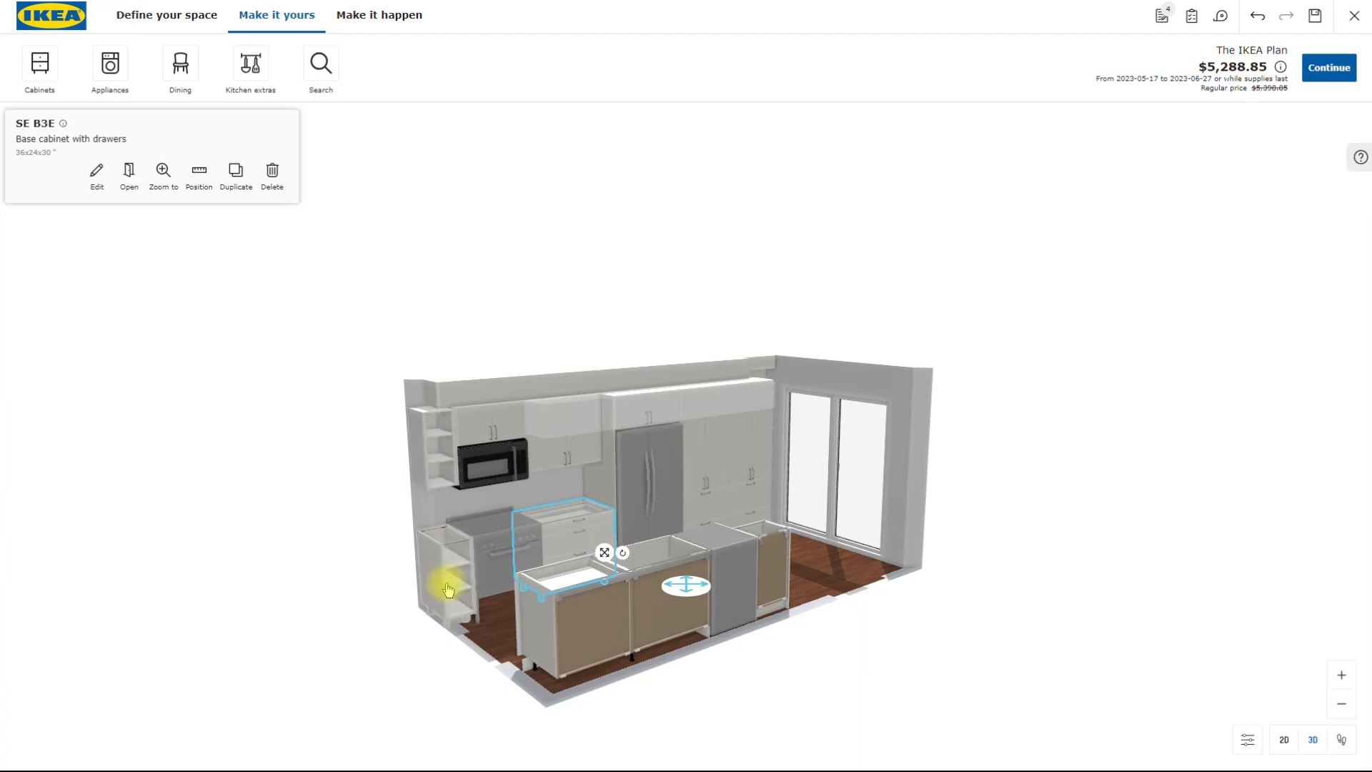
left_click(437, 456)
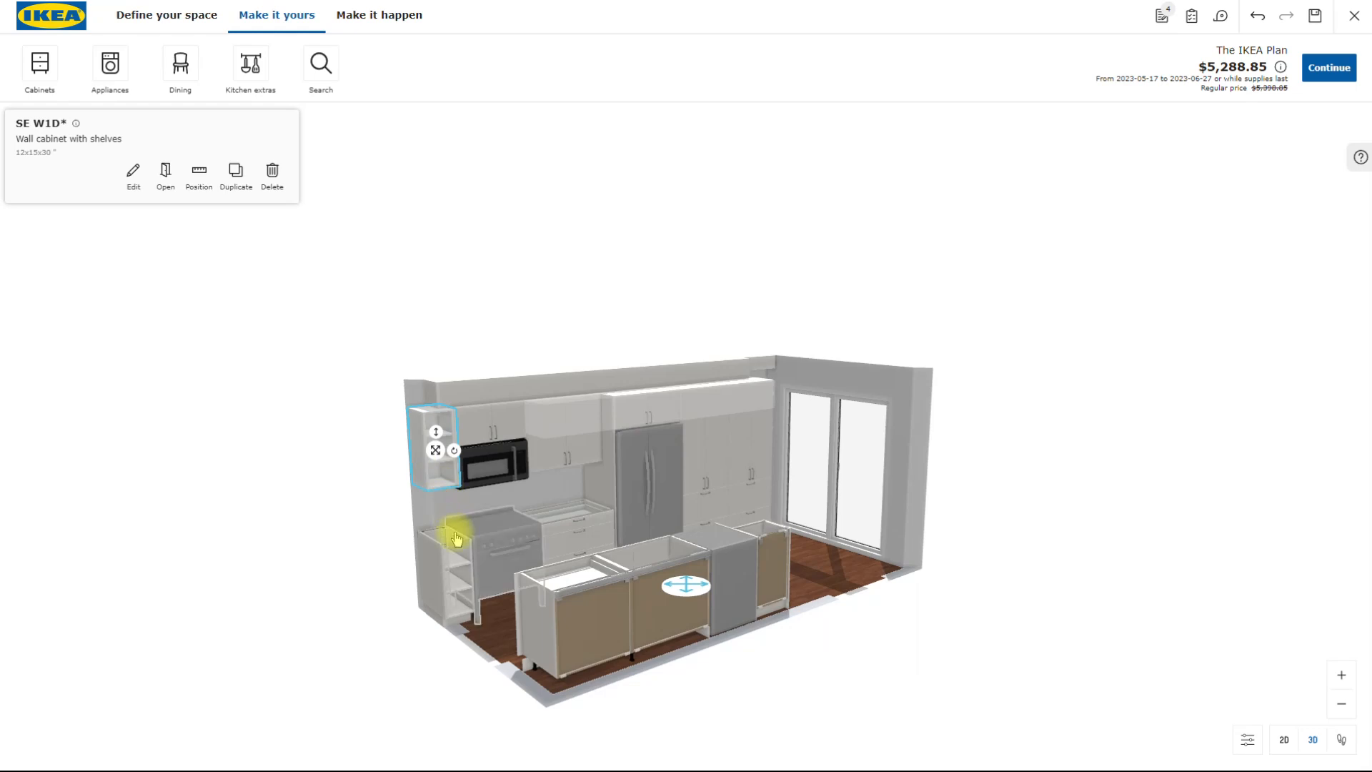
- Review the design's item notes, select the MEDELNIVÅ microwave wall cabinet to check its note, and close the notes
left_click_drag(453, 567, 473, 509)
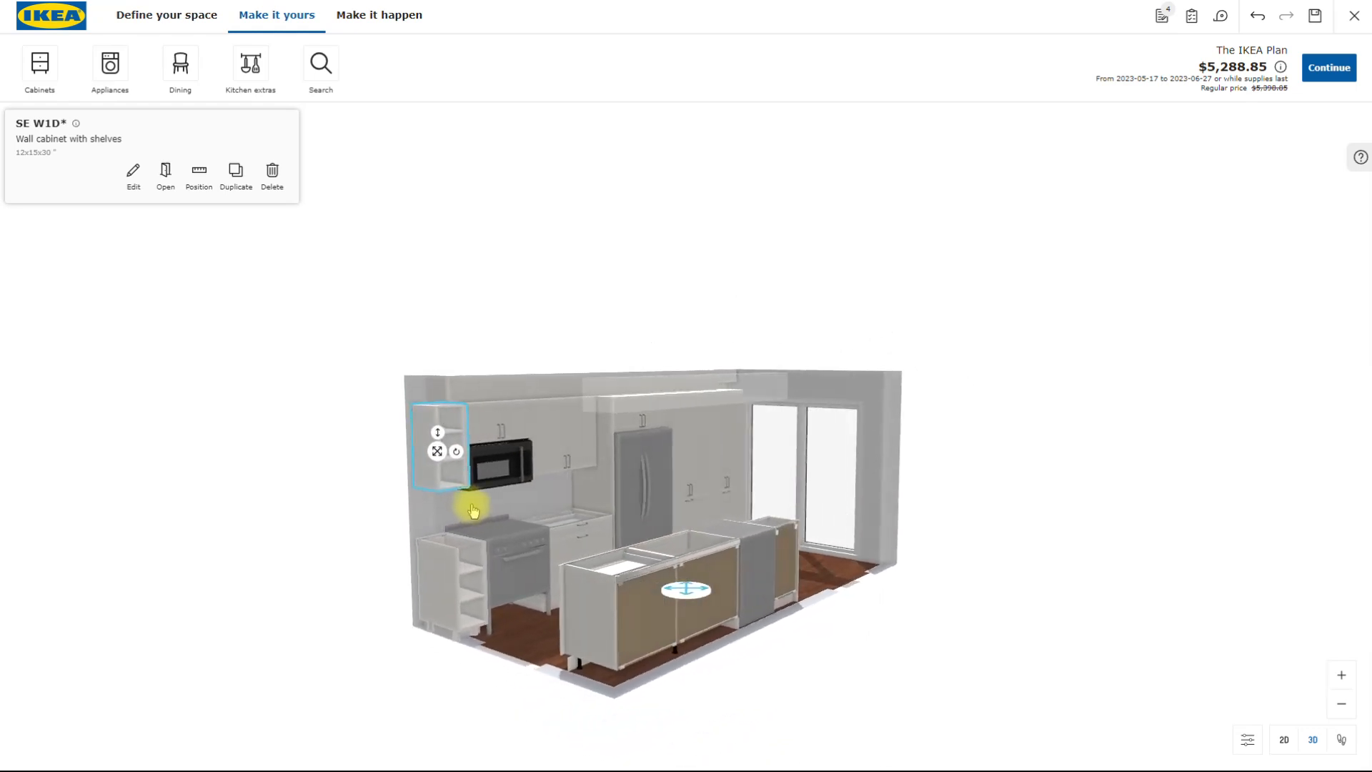
left_click(1162, 16)
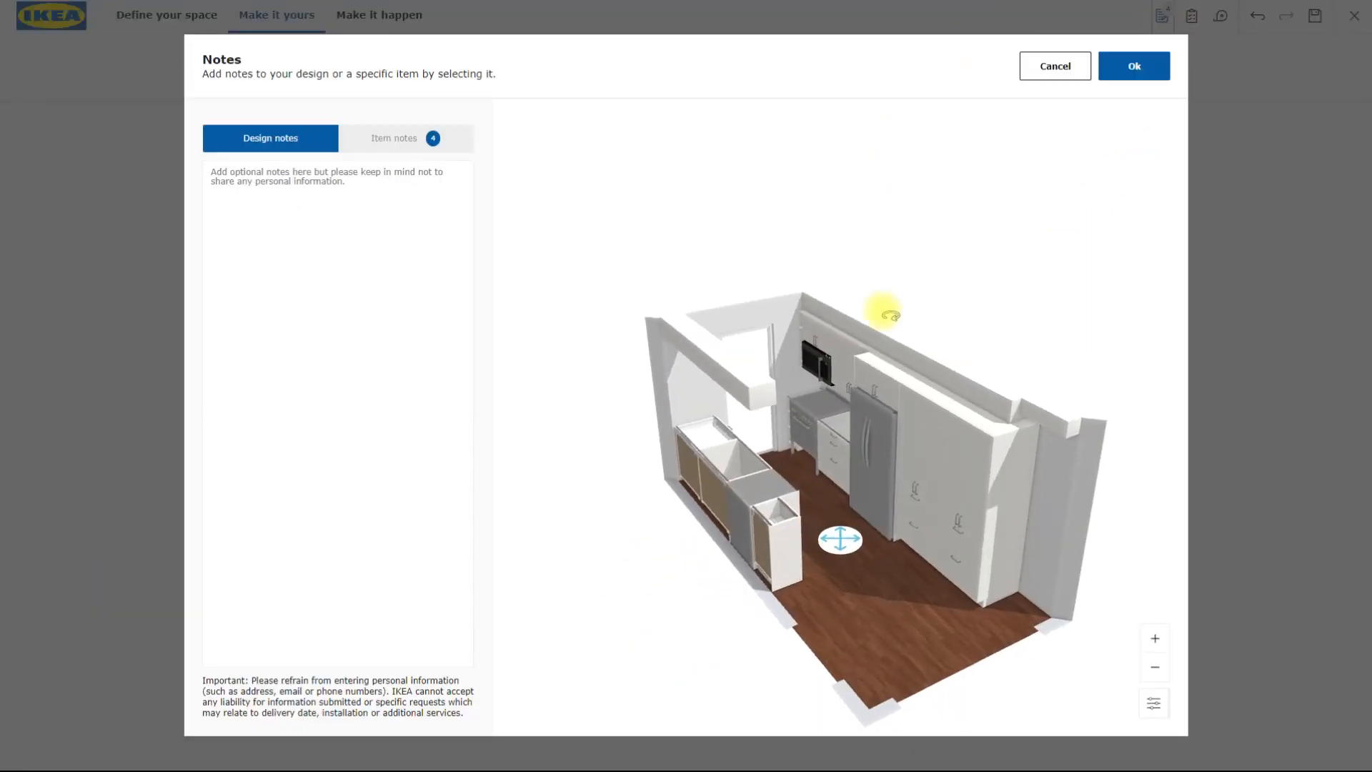
left_click(387, 145)
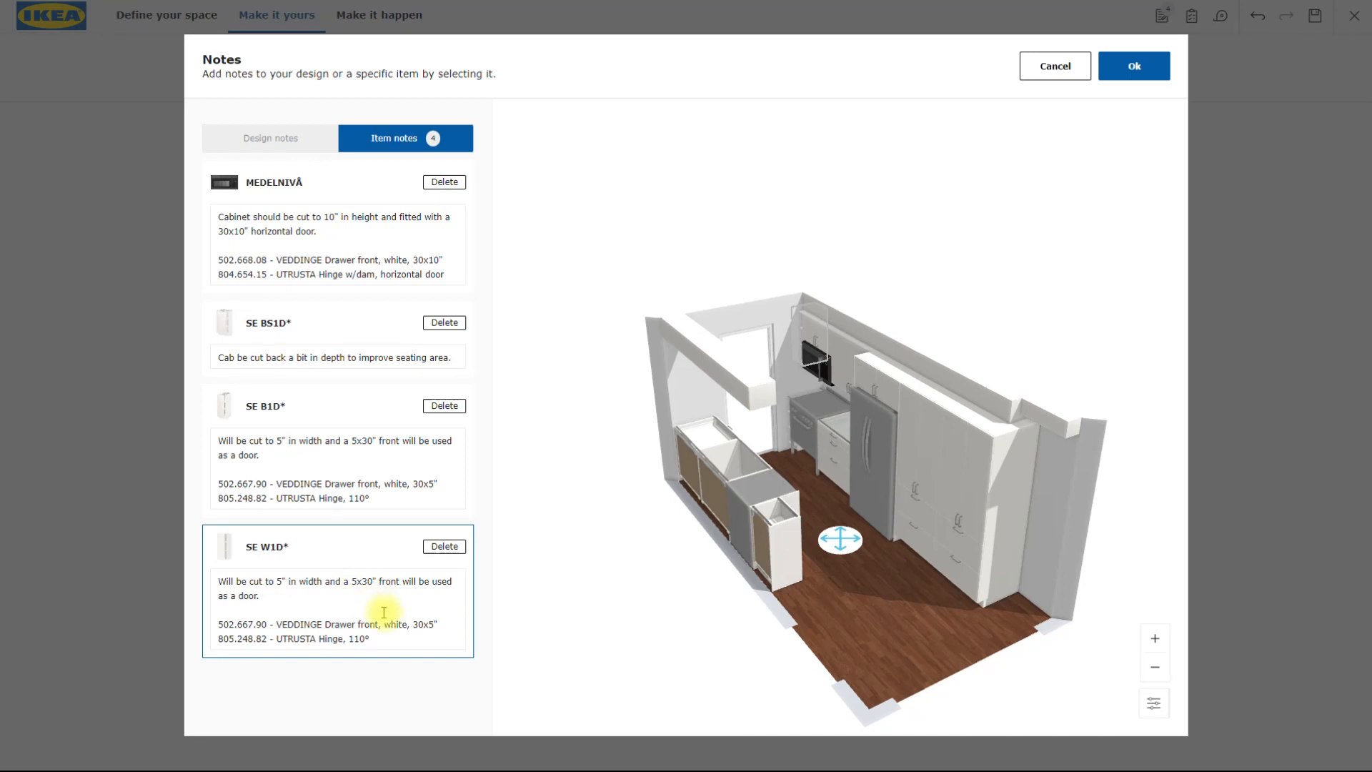
left_click(815, 342)
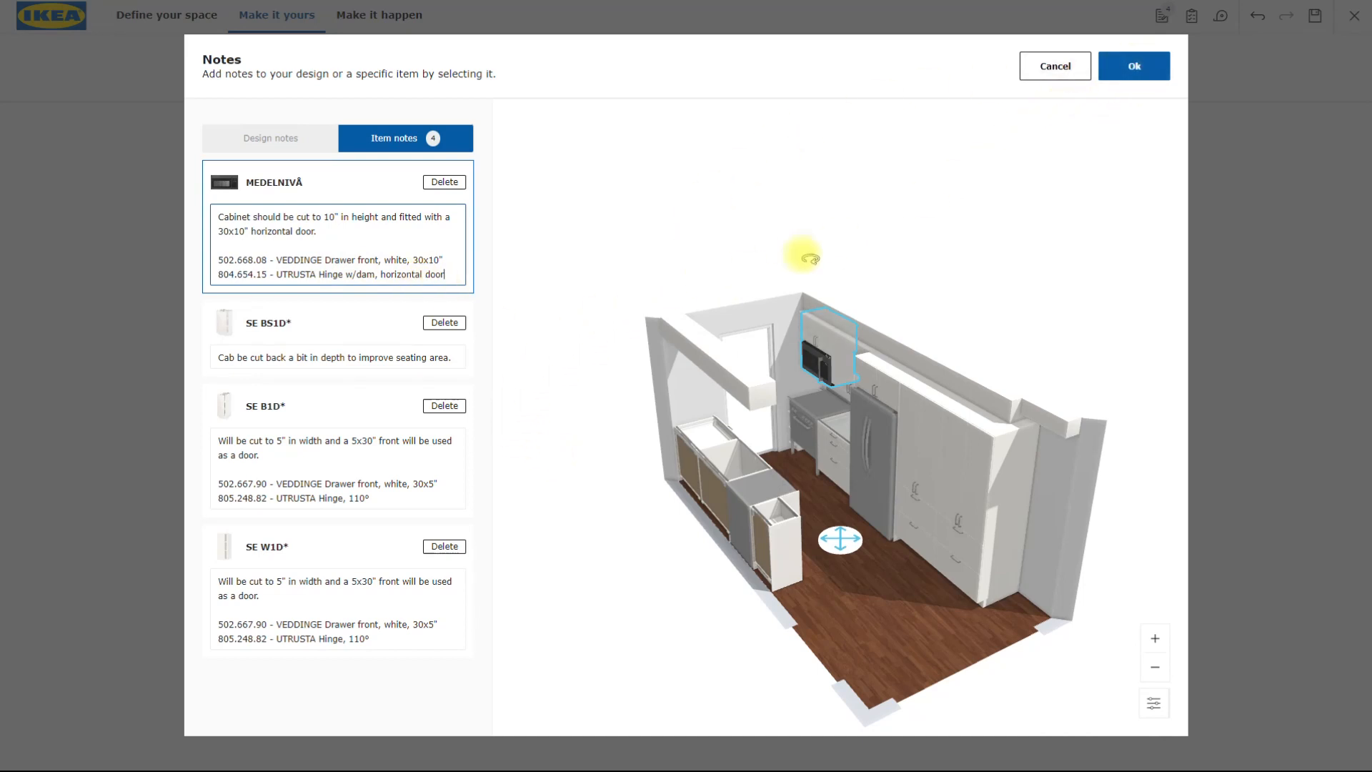
left_click(1136, 67)
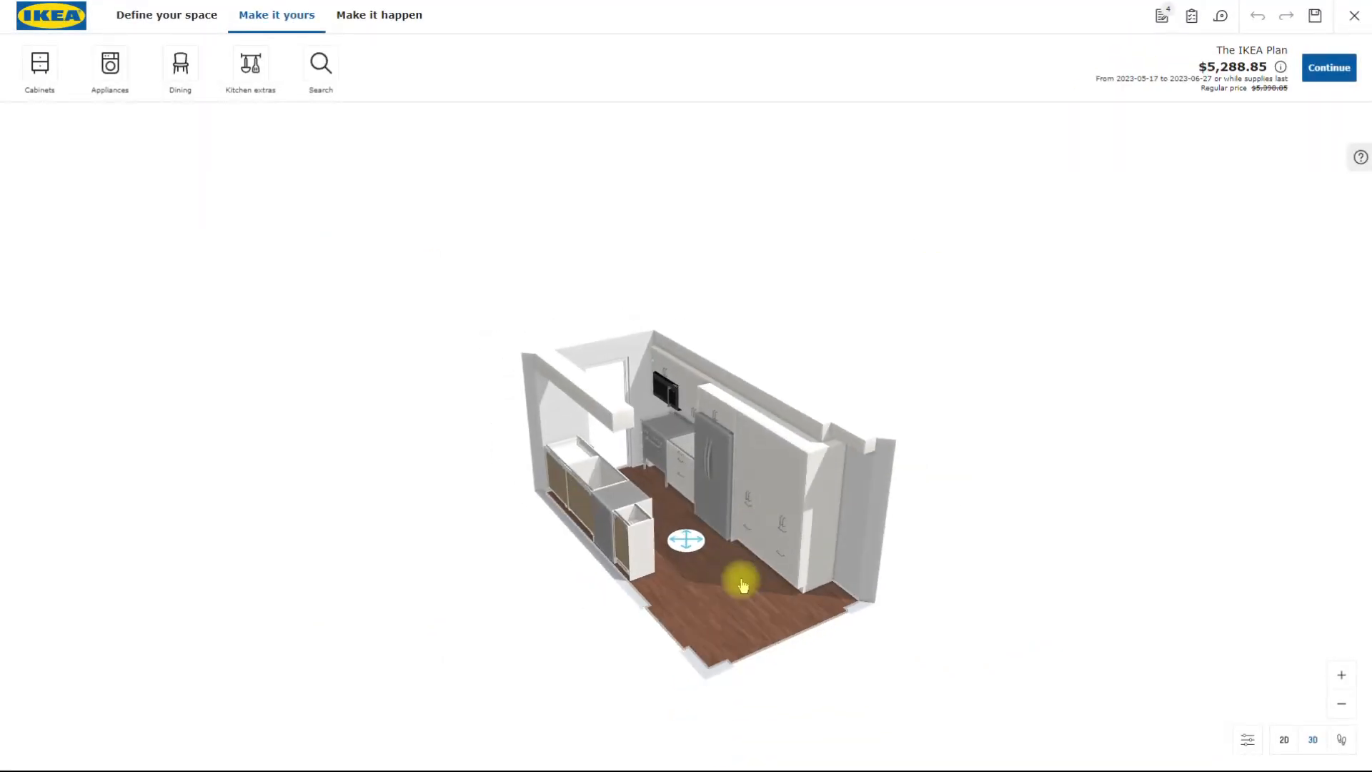
- Select the fridge, the range and the dishwasher in turn and examine how they are placed relative to each other
left_click_drag(727, 645, 728, 646)
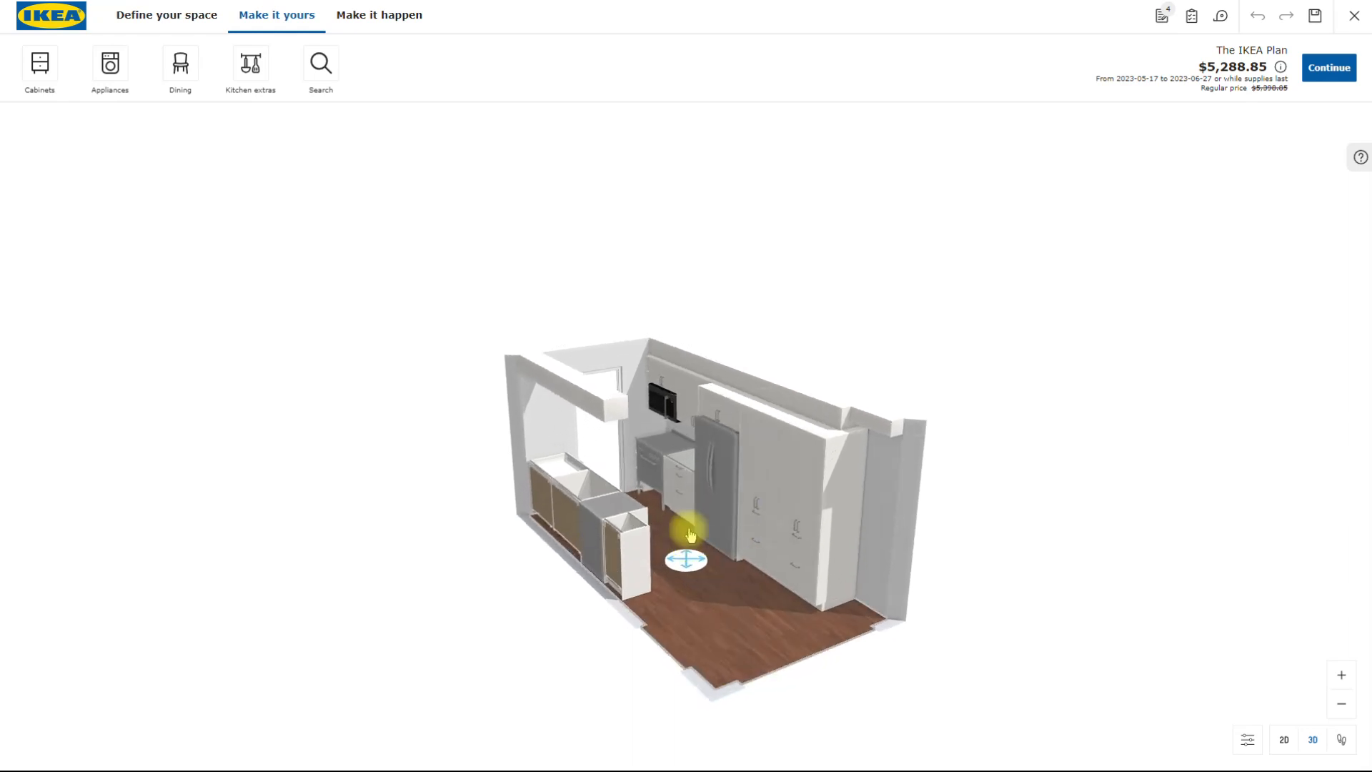
left_click(712, 488)
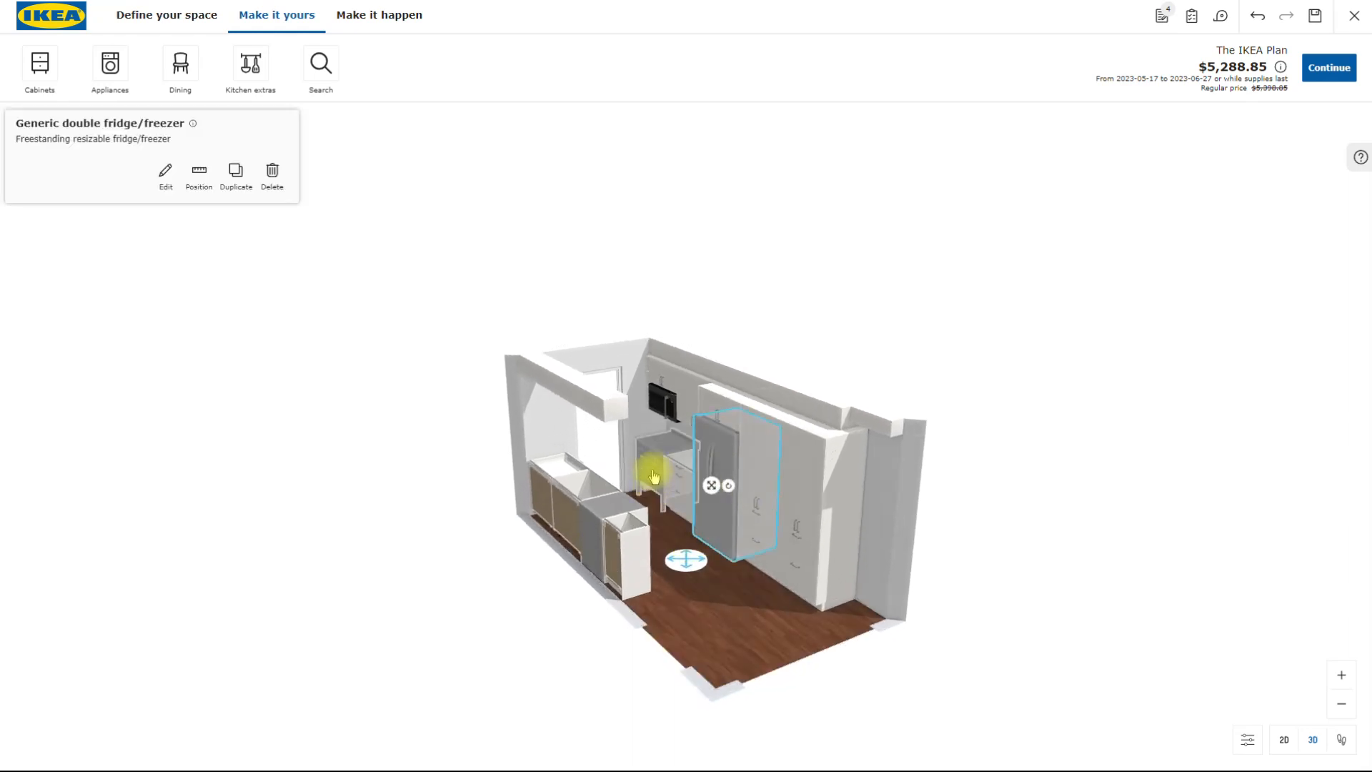
left_click(653, 461)
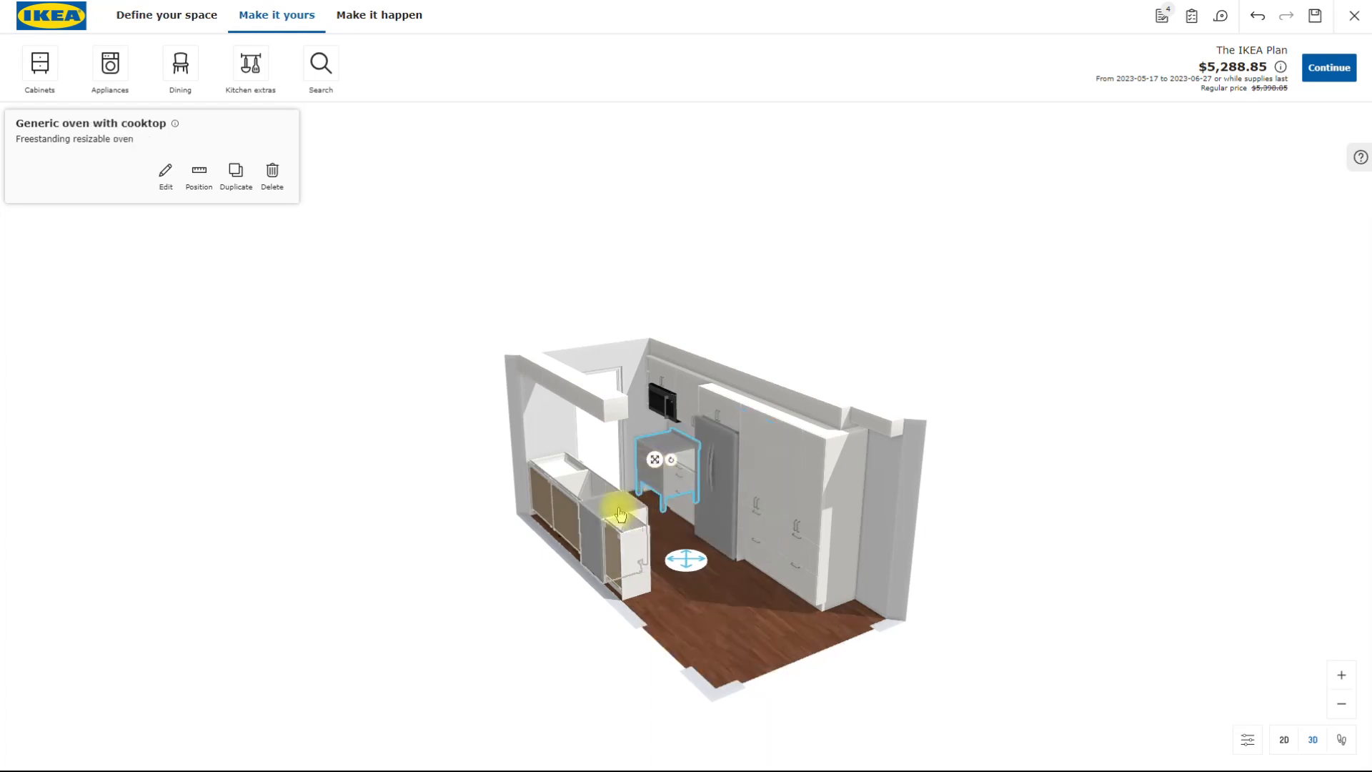
left_click(712, 497)
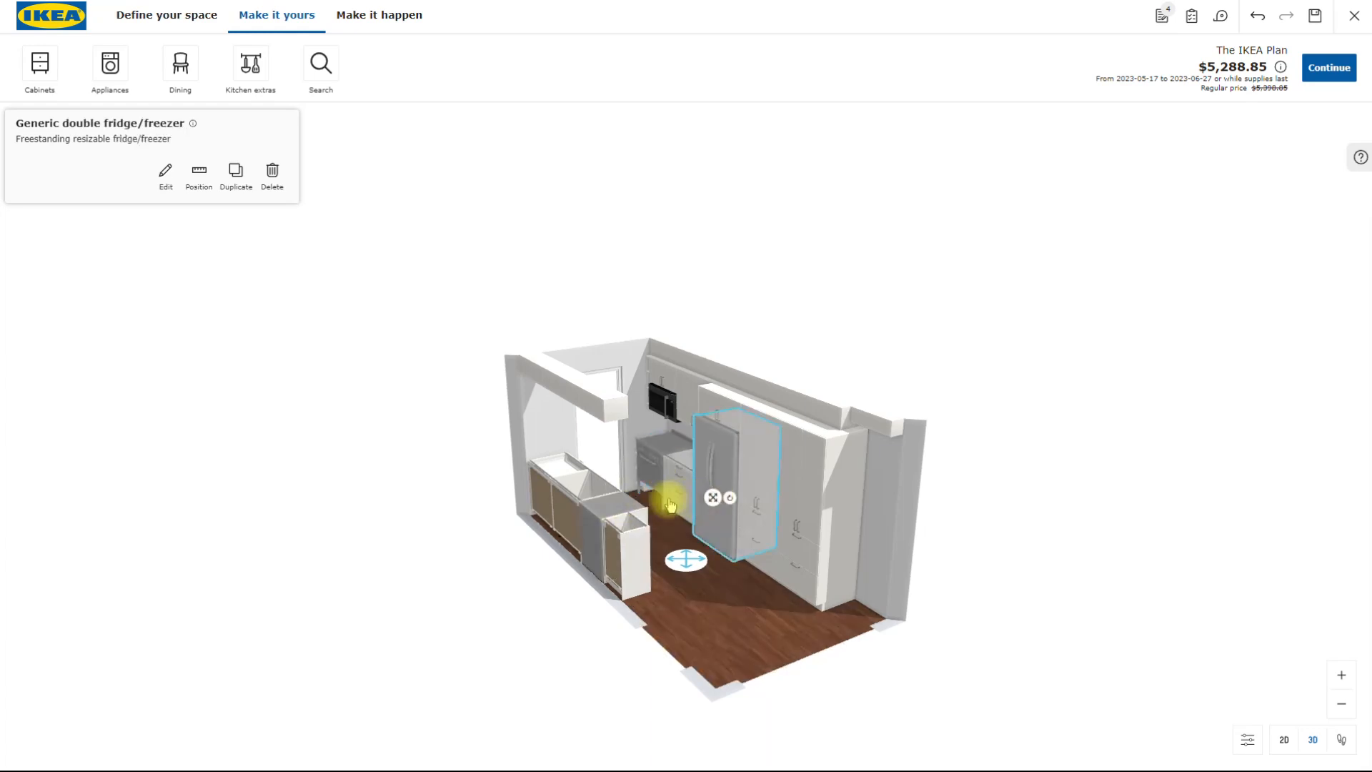
left_click(620, 508)
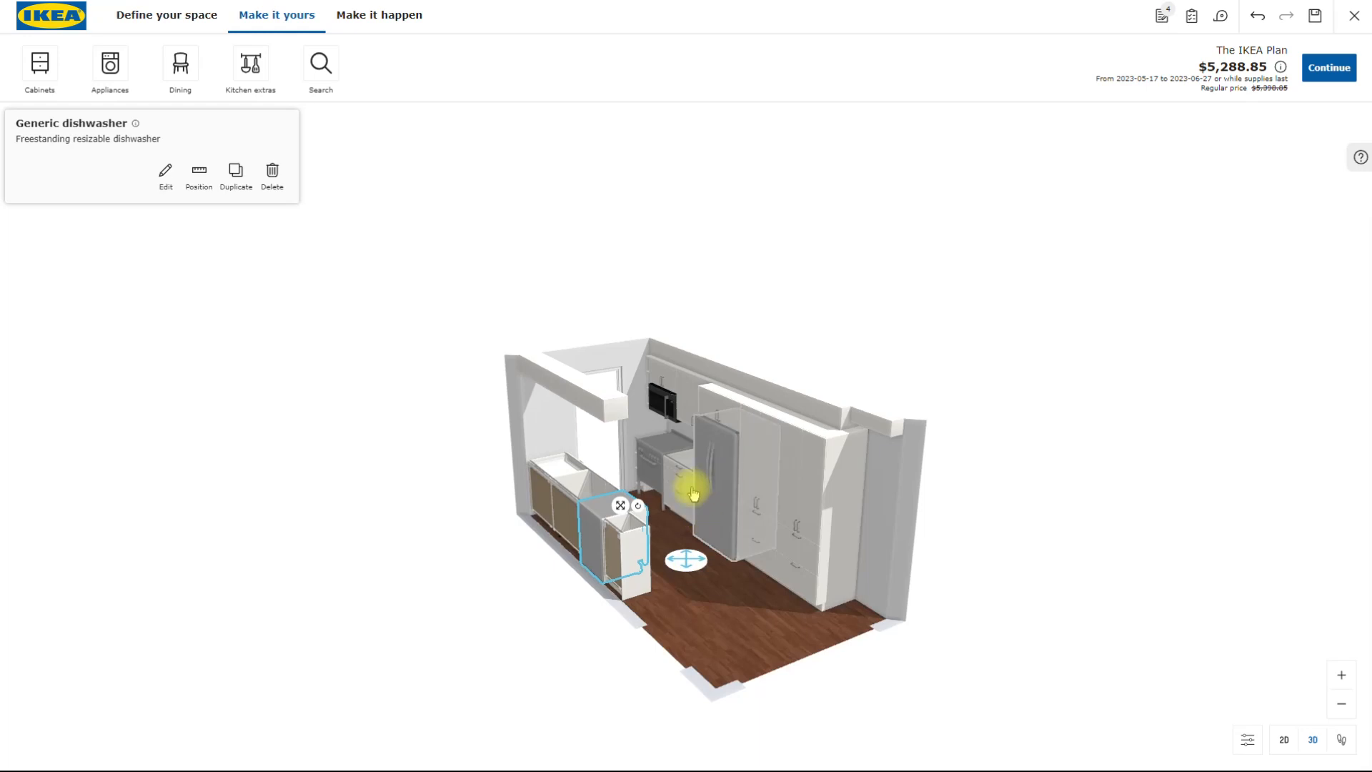
left_click_drag(695, 612, 613, 724)
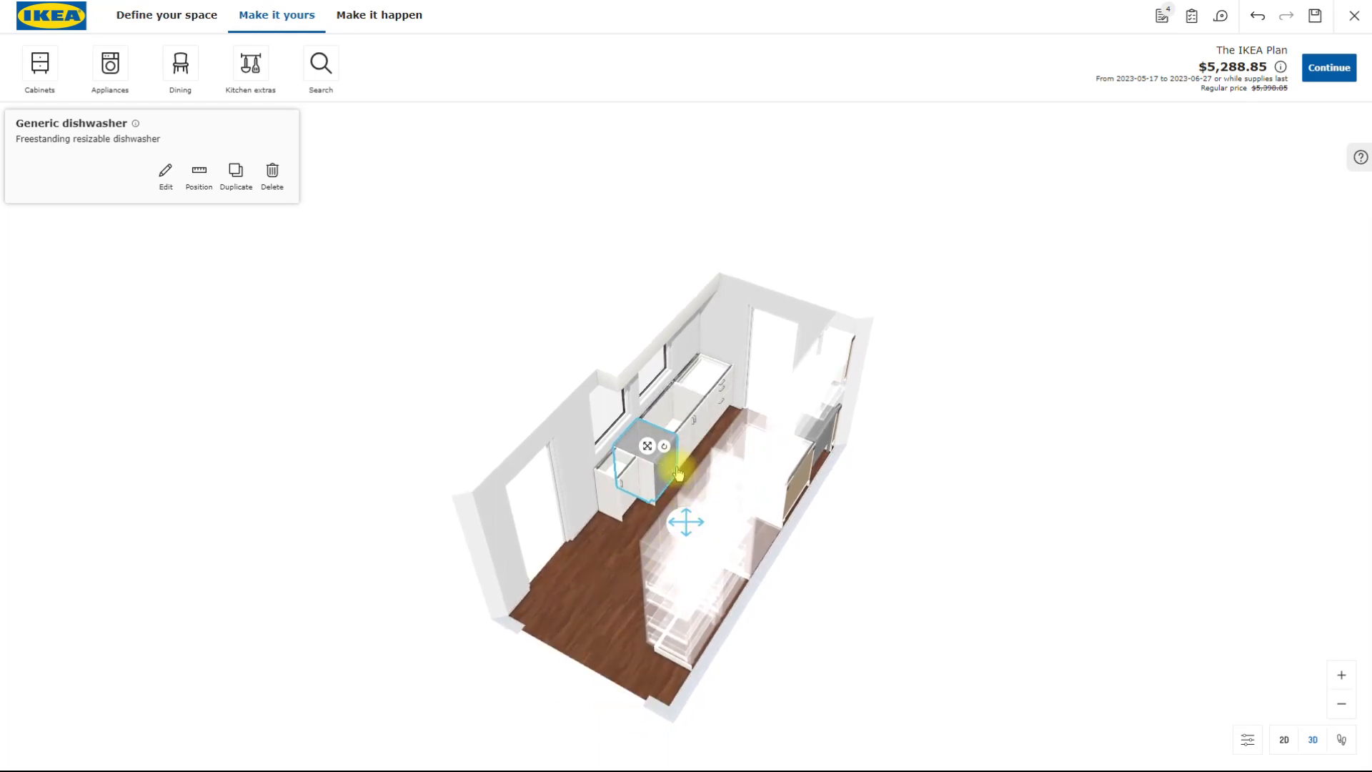
left_click_drag(678, 472, 674, 555)
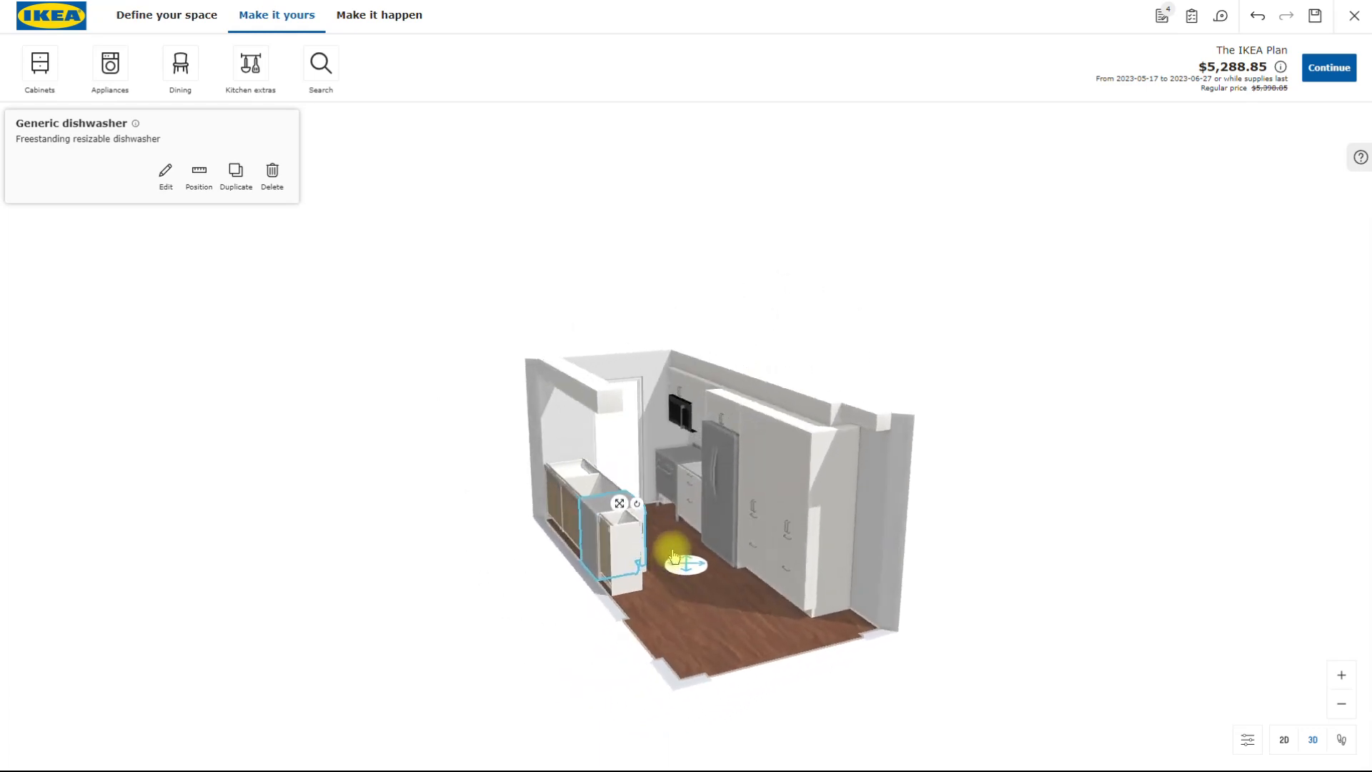
- Examine the wall cabinet with microhood above the range from several angles and select the tall cabinet farthest from the range
left_click(675, 422)
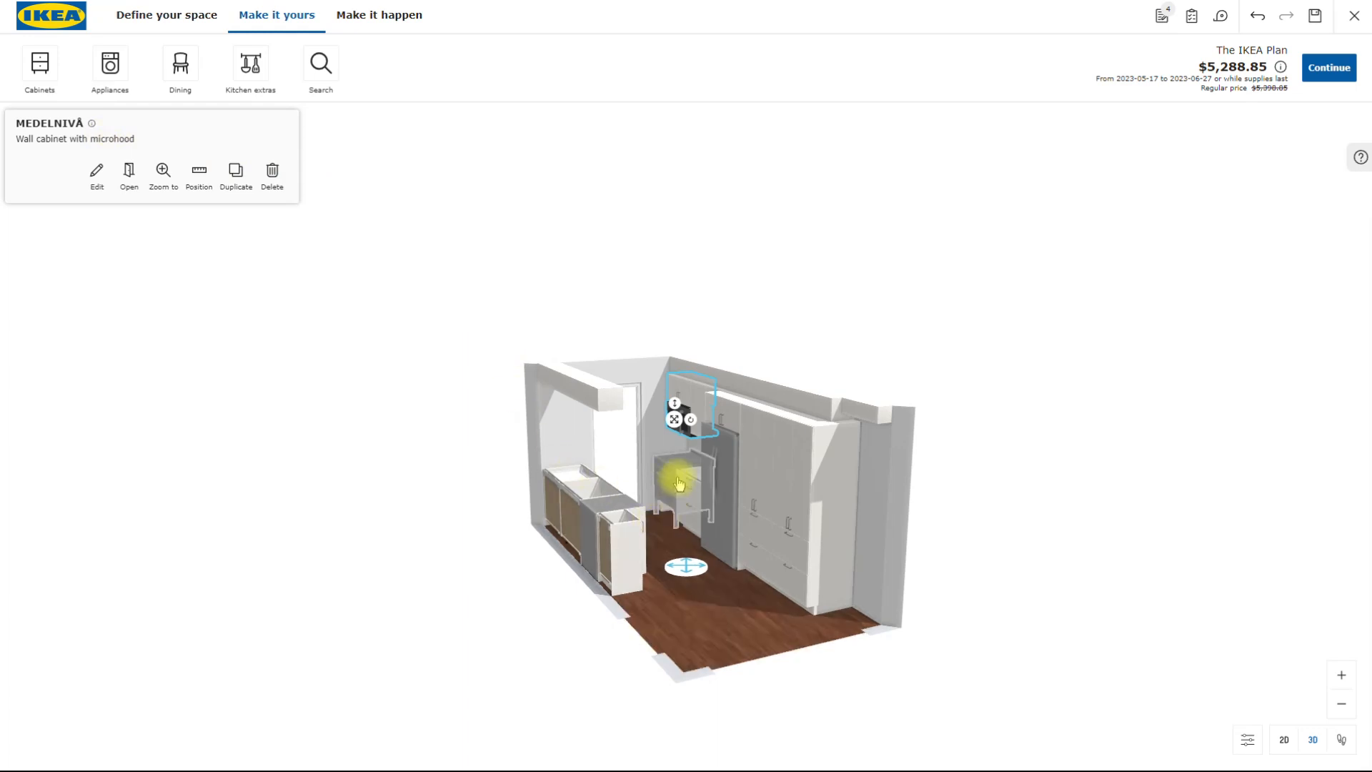
scroll(679, 480, "up", 4)
scroll(677, 472, "up", 5)
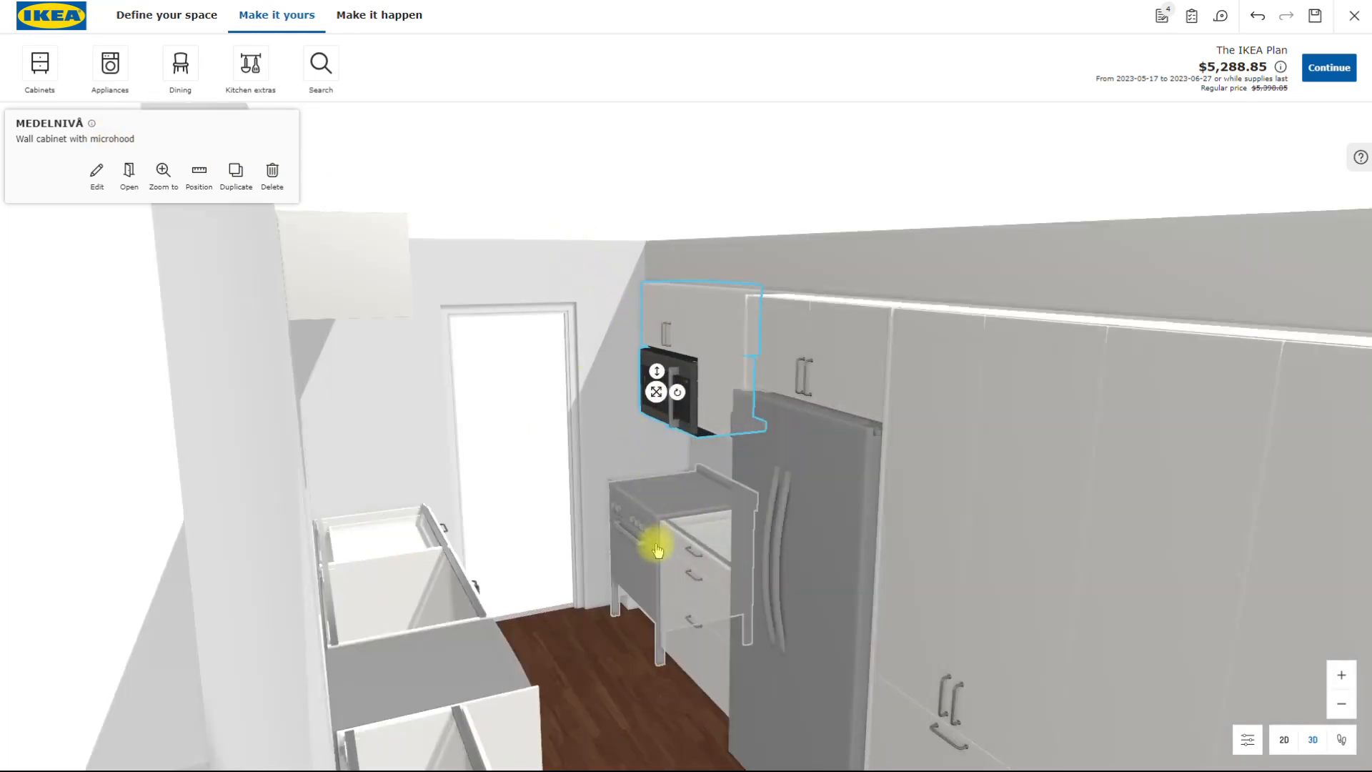
scroll(643, 679, "down", 4)
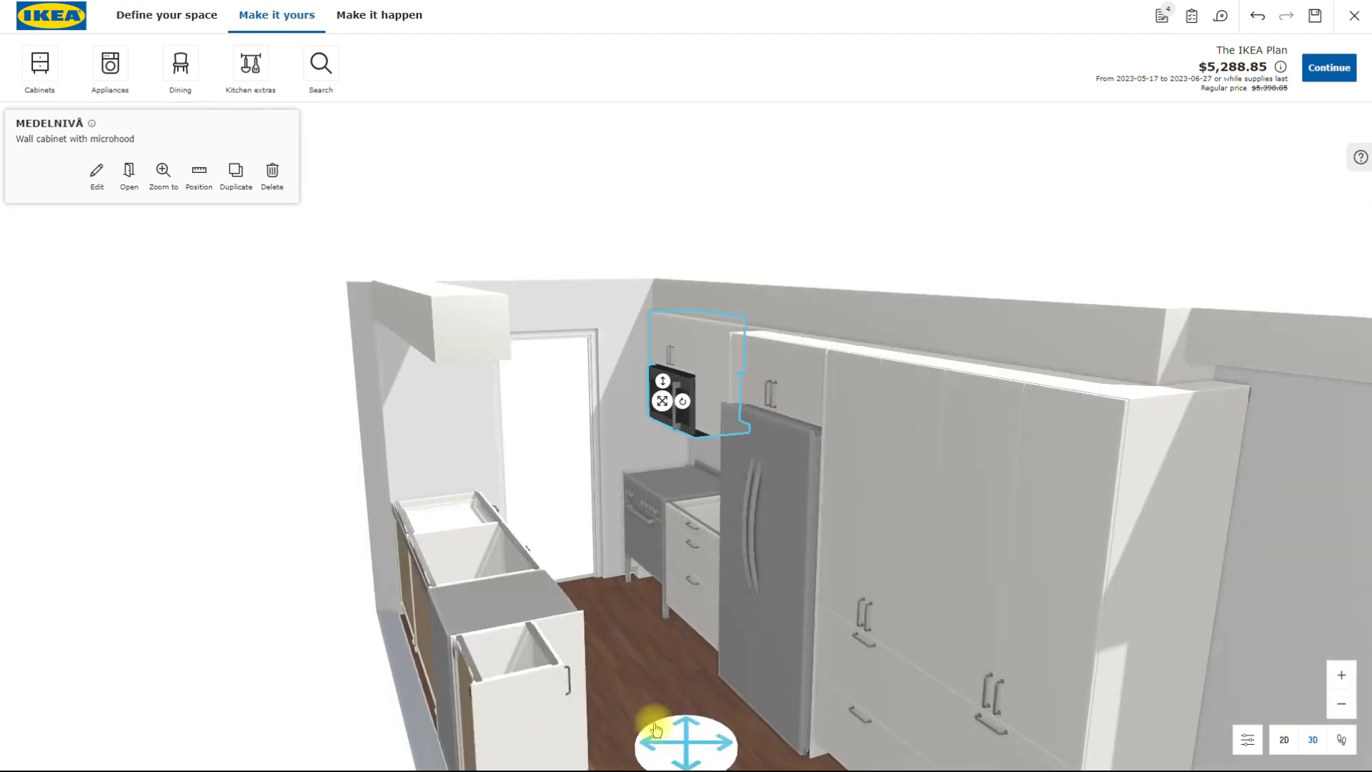
left_click_drag(664, 673, 690, 642)
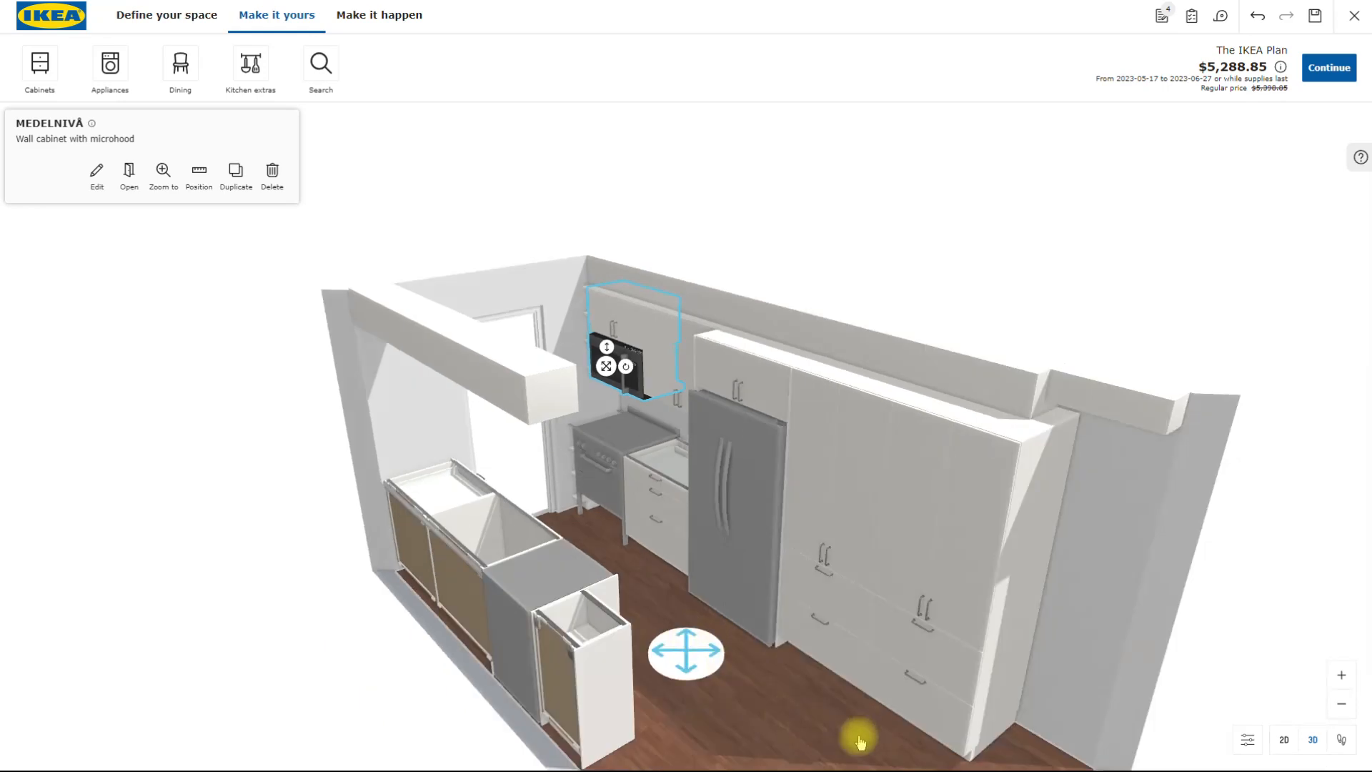
scroll(736, 679, "down", 1)
left_click_drag(788, 752, 315, 735)
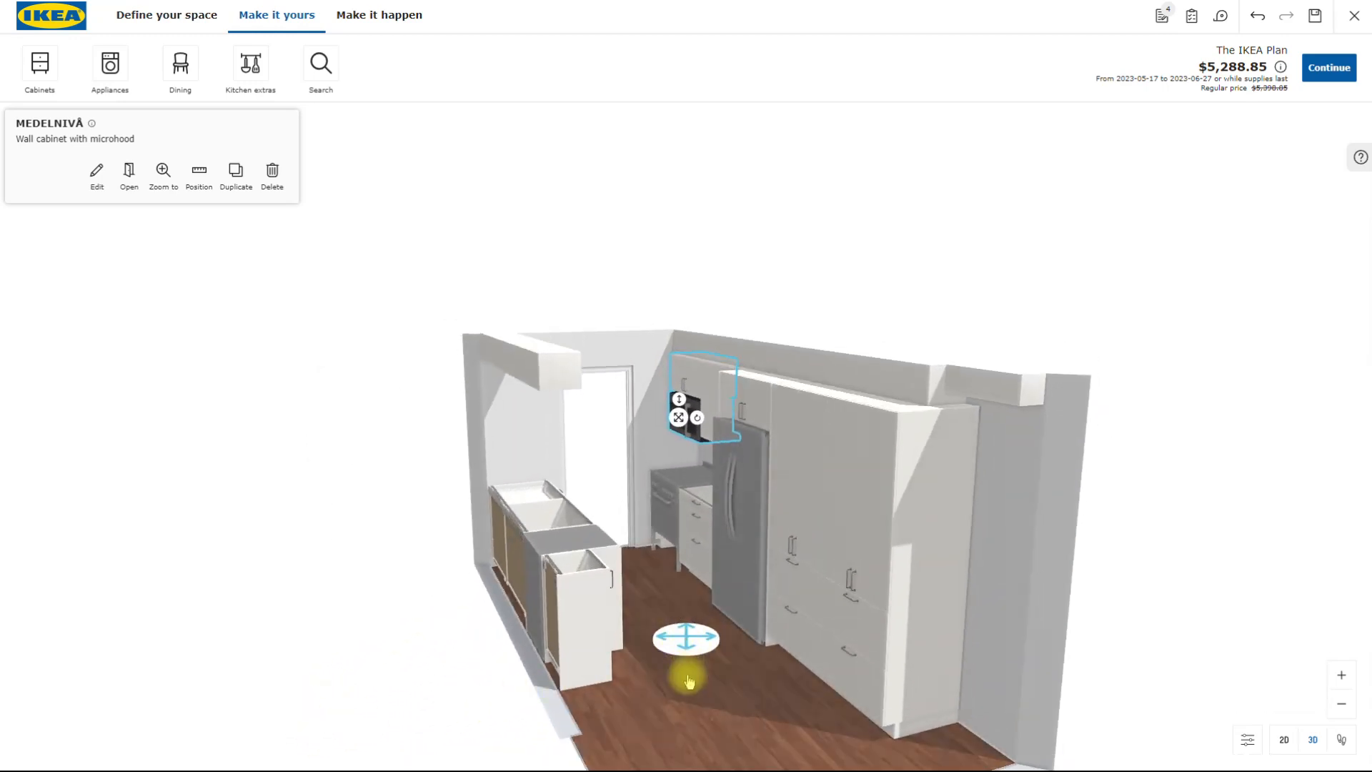
left_click_drag(684, 680, 702, 733)
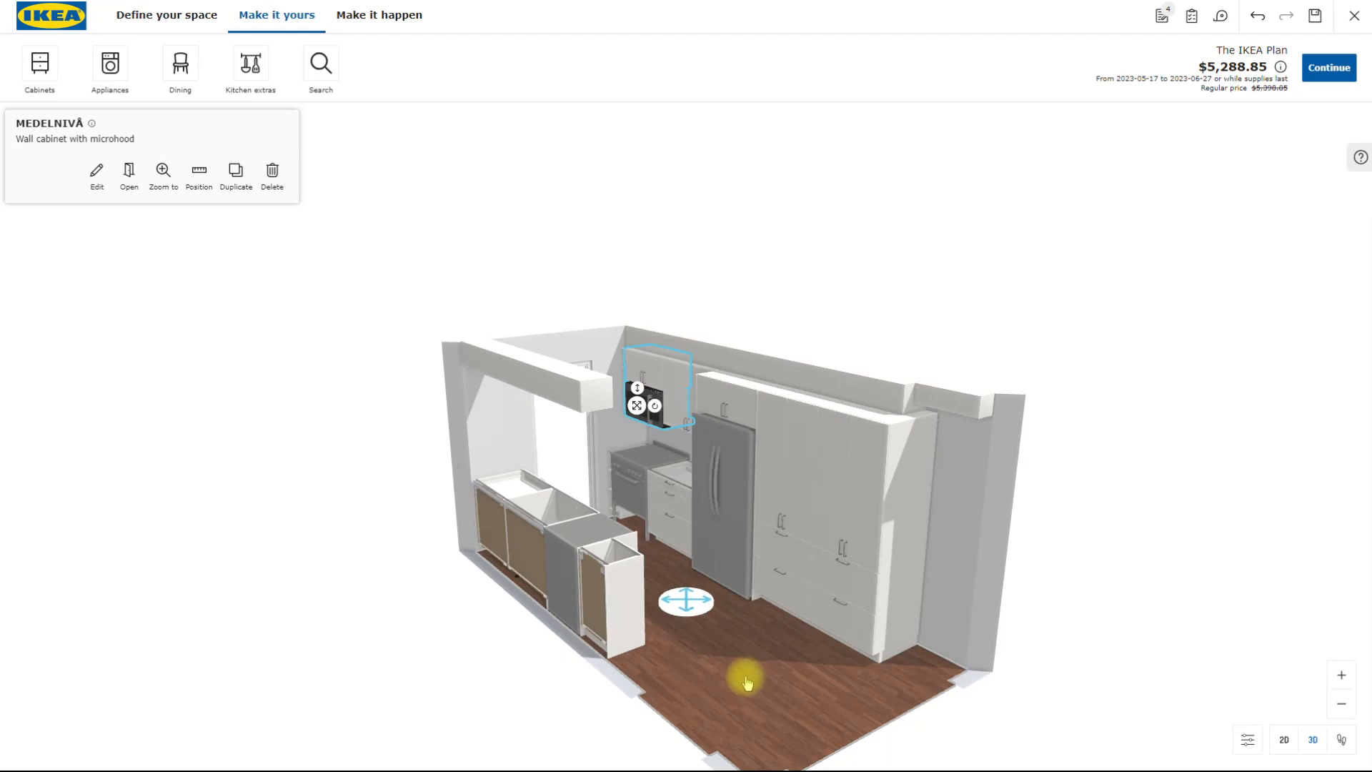
left_click_drag(735, 655, 916, 503)
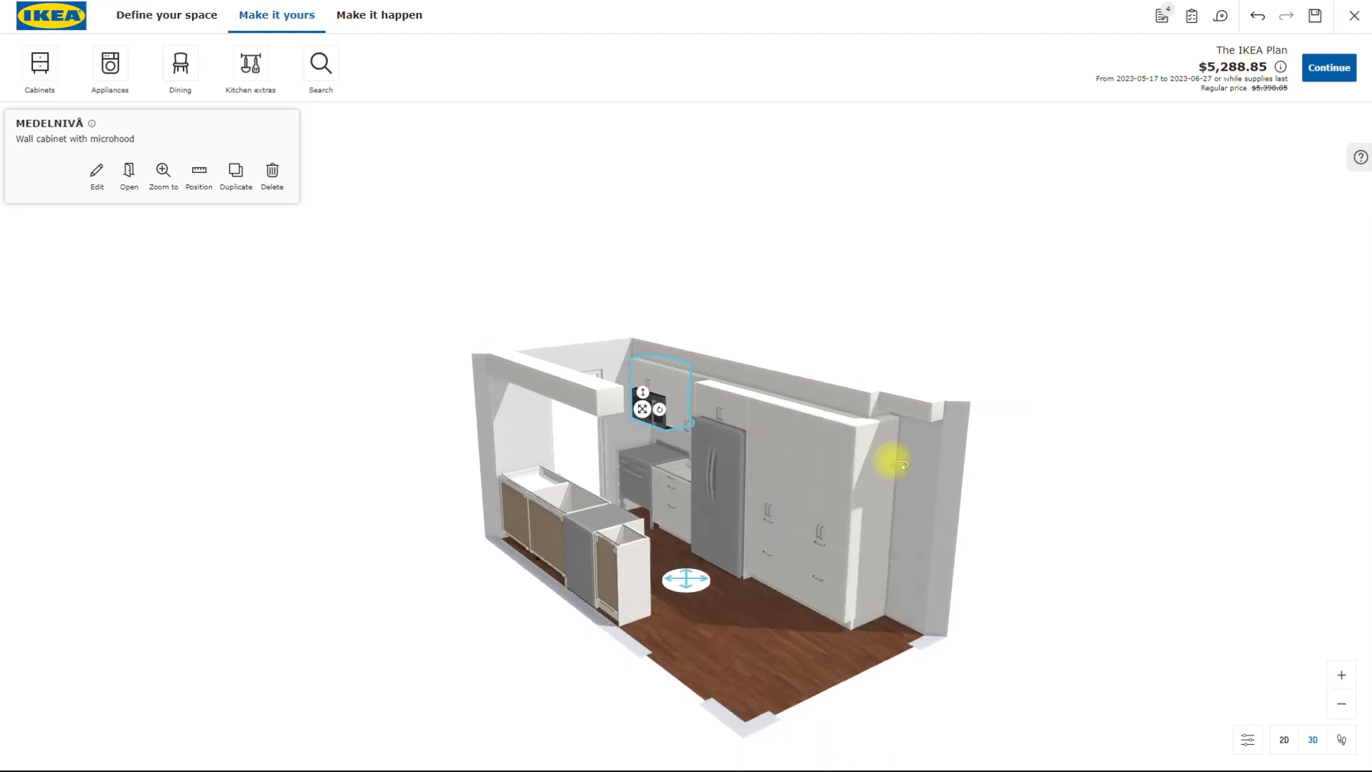
left_click(809, 558)
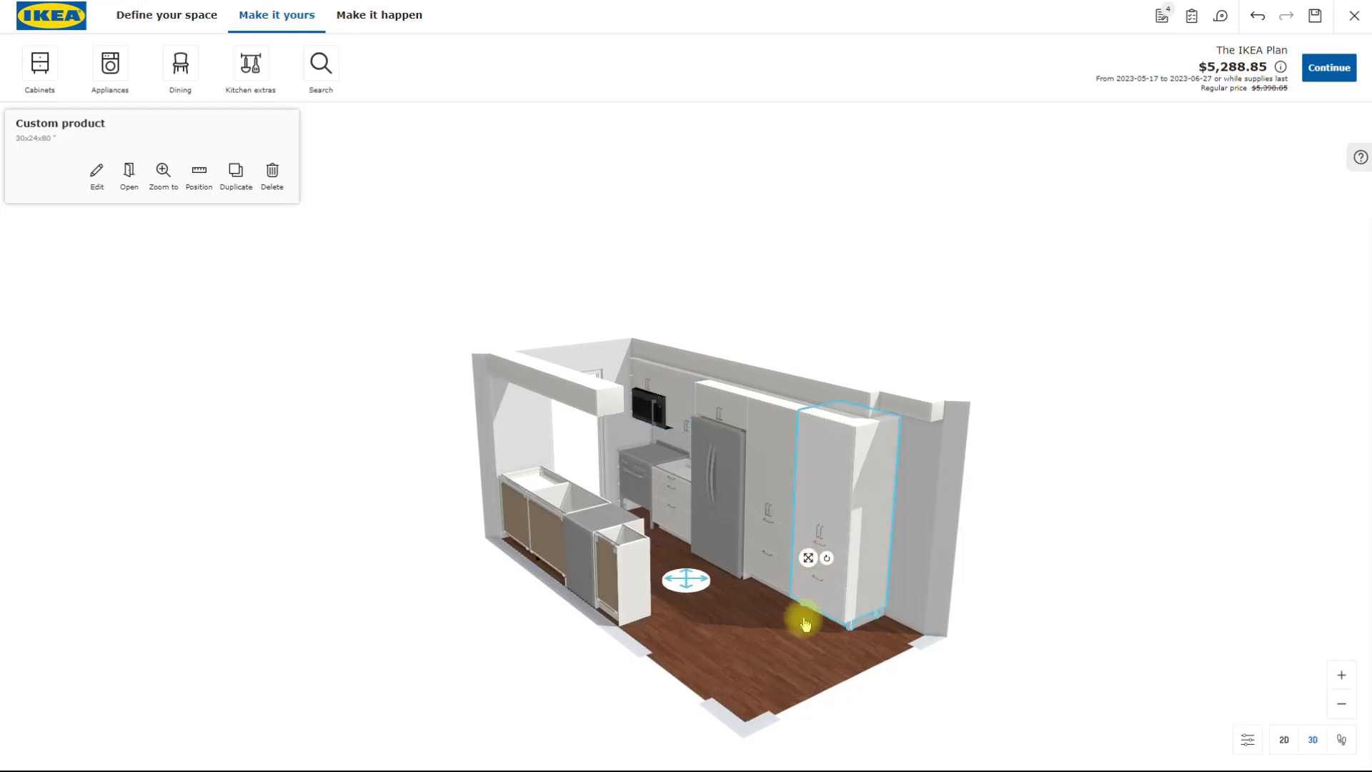
mouse_move(759, 650)
left_mouse_down()
mouse_move(741, 662)
mouse_move(741, 647)
left_mouse_up()
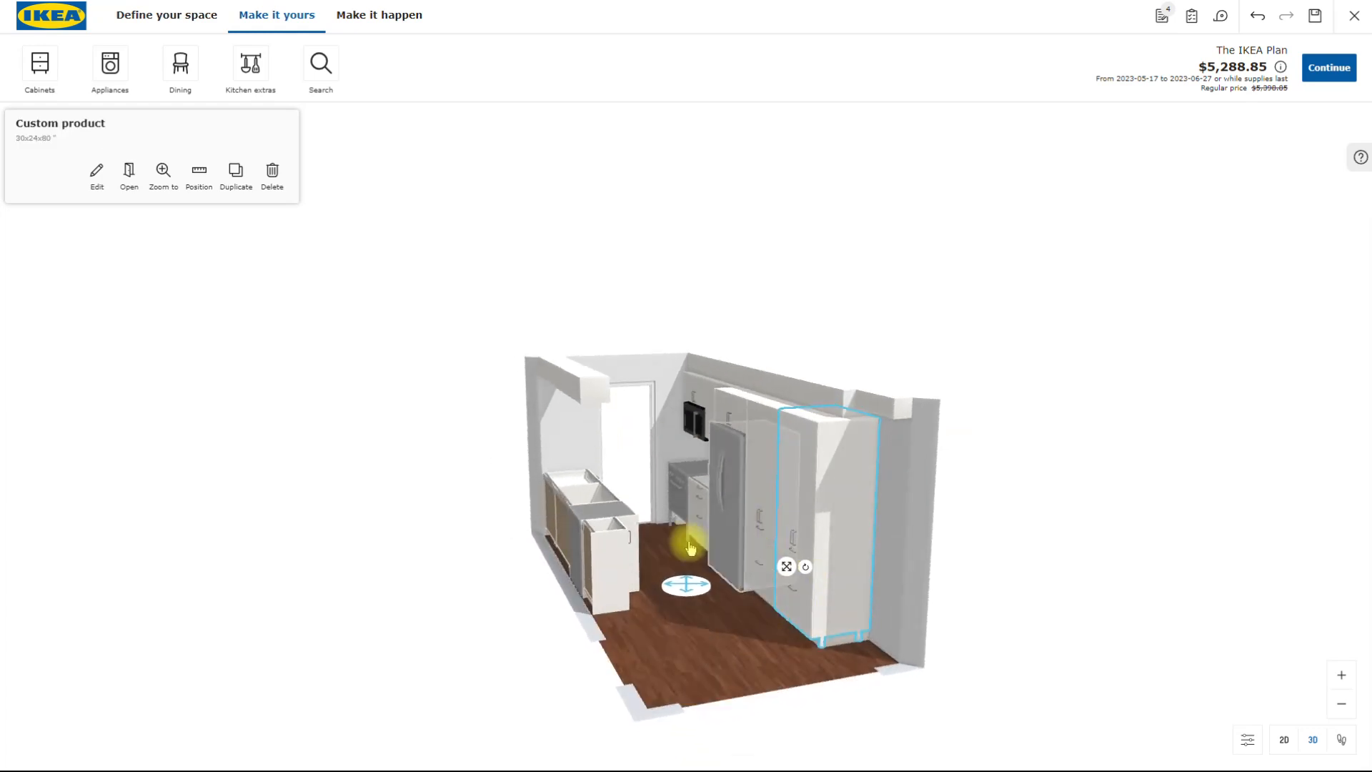
- Try moving and rotating the base cabinet with shelves beside the dishwasher out on the open floor, and return it to its place
left_click(616, 565)
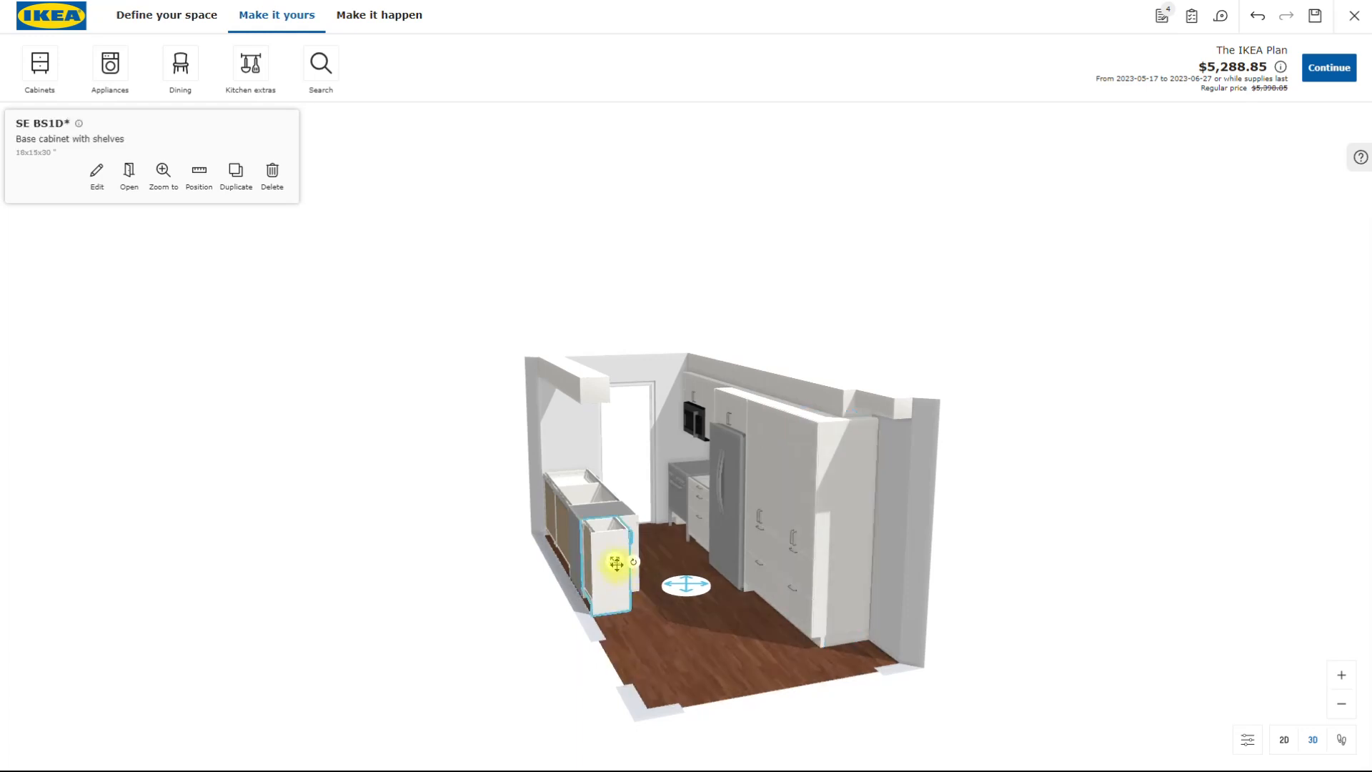
left_click_drag(614, 566, 647, 614)
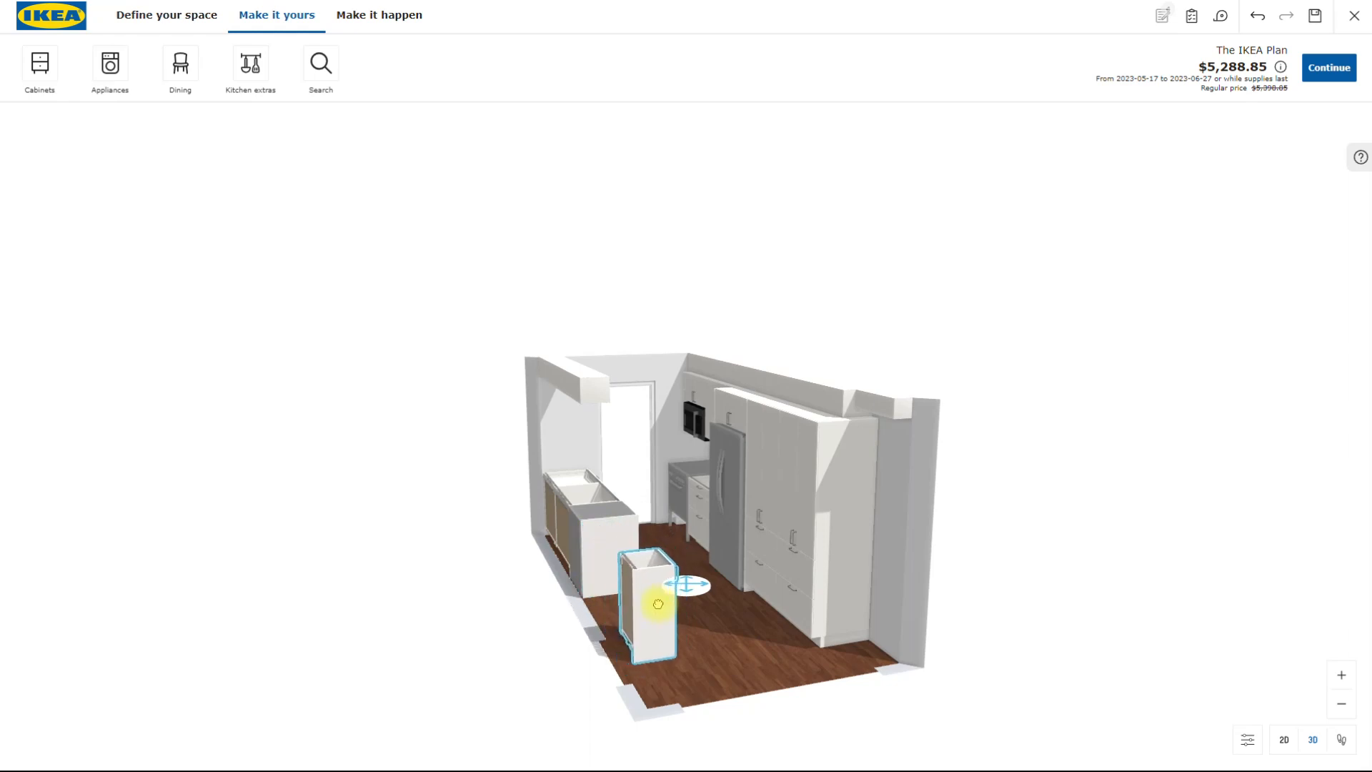
left_click_drag(658, 604, 658, 612)
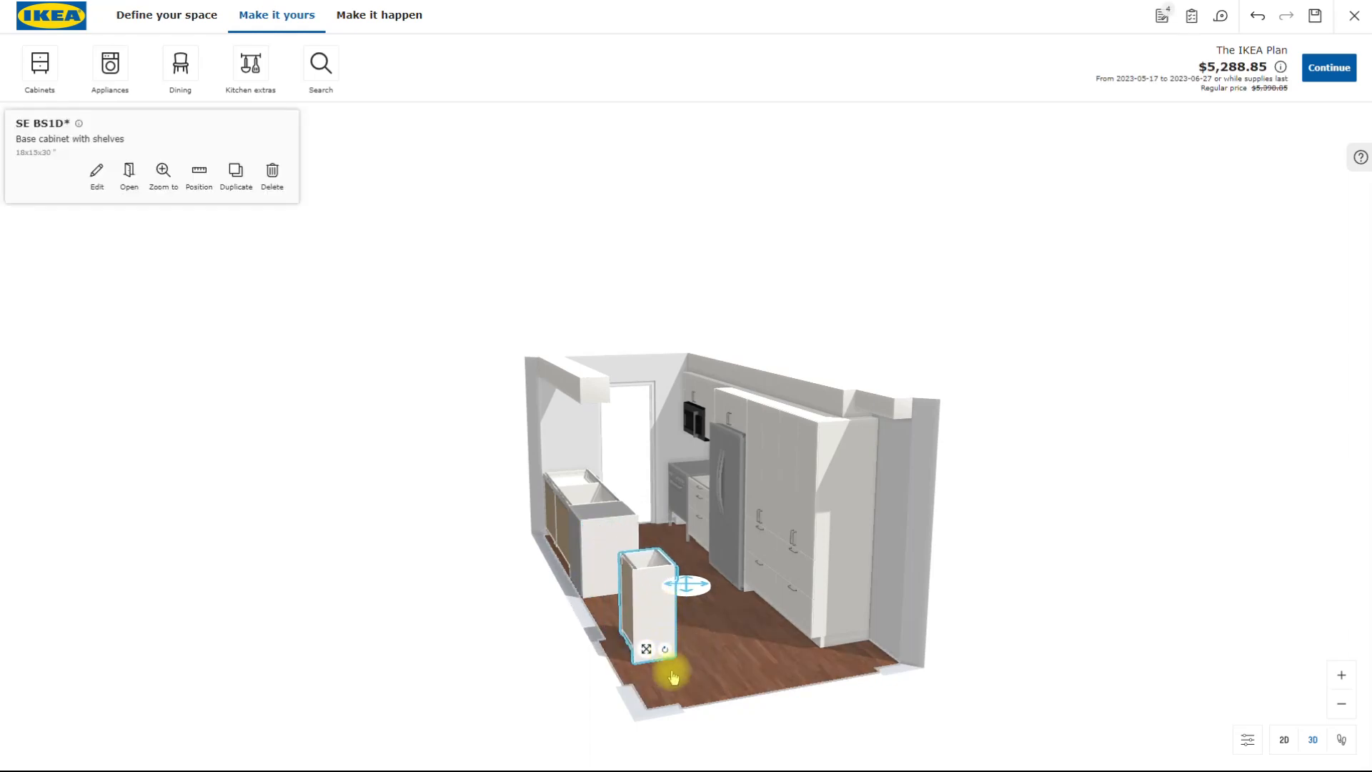
left_click_drag(665, 647, 666, 620)
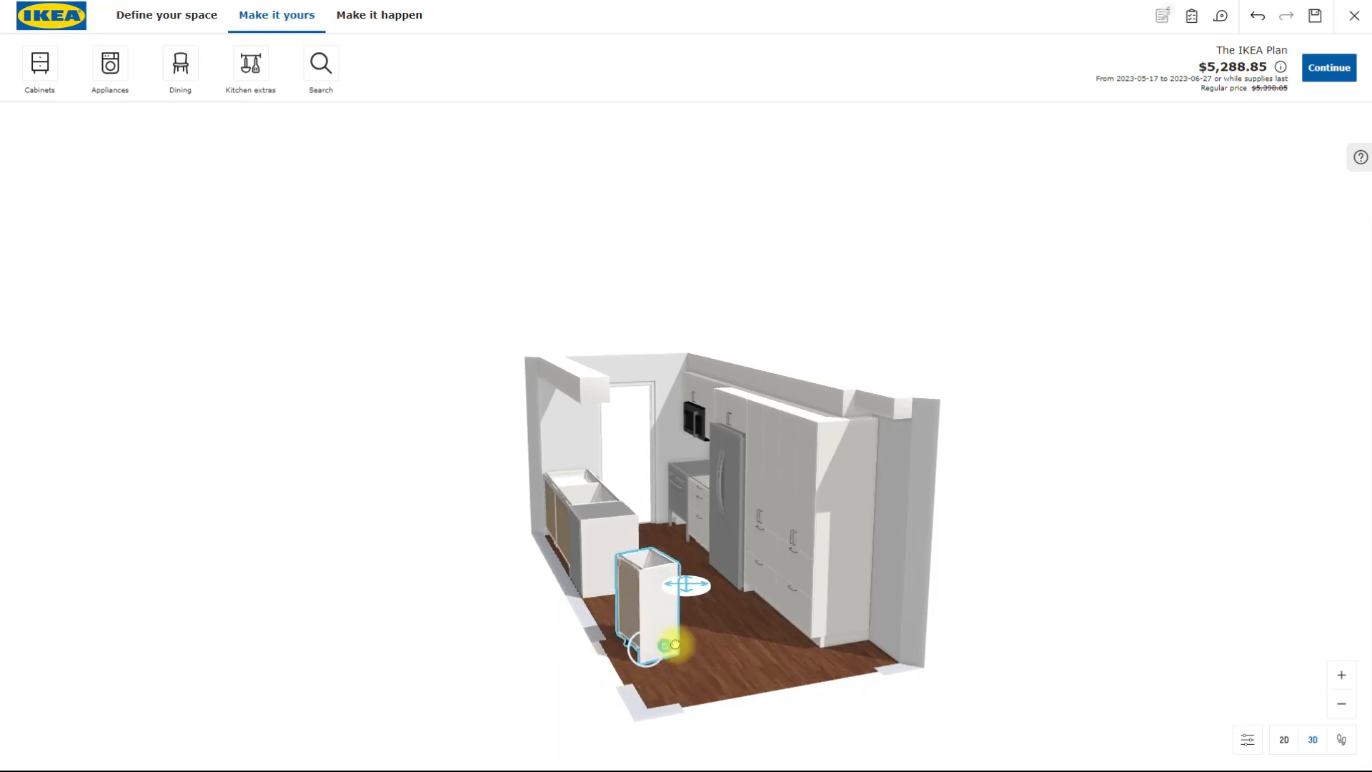
left_click(661, 622)
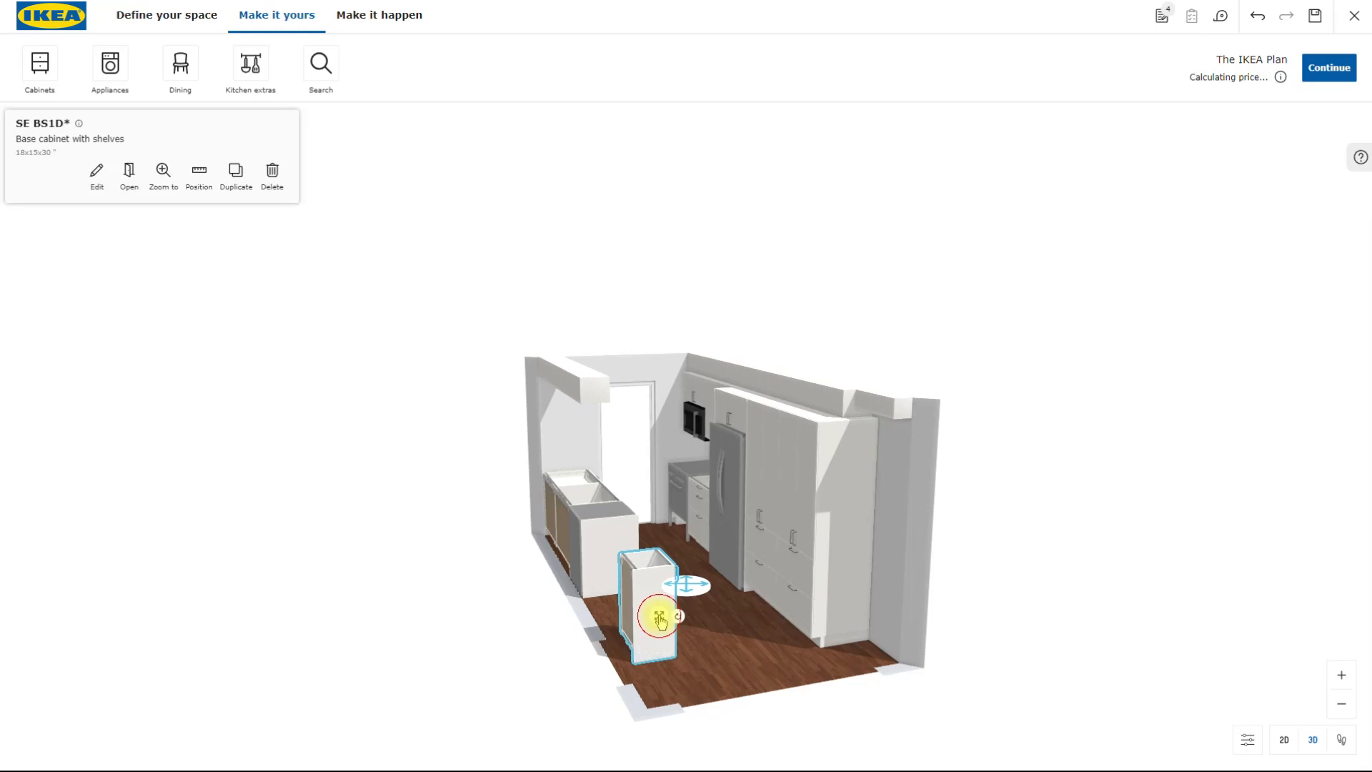
left_click_drag(659, 618, 599, 567)
- Check the kitchen layout in the 2D floor plan and return to the 3D view
left_click_drag(689, 643, 1127, 465)
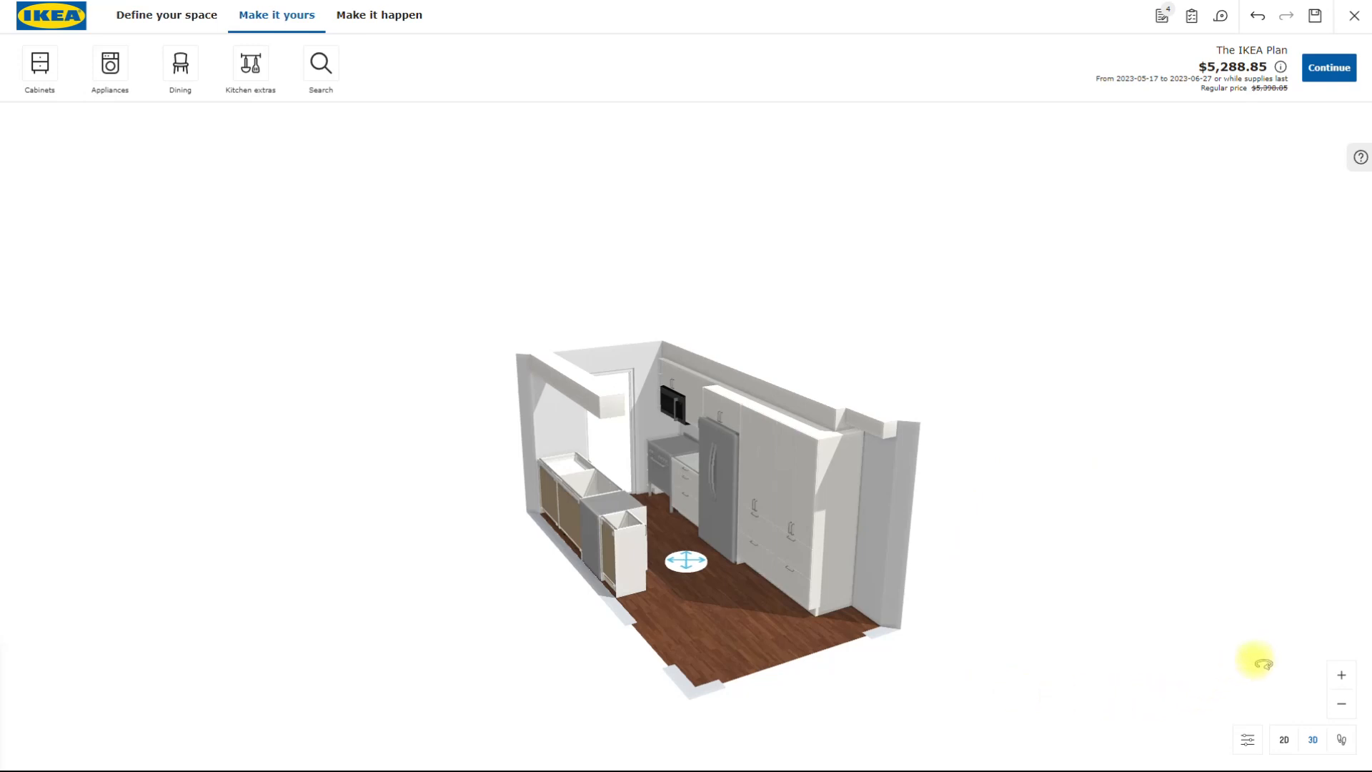
left_click(1283, 741)
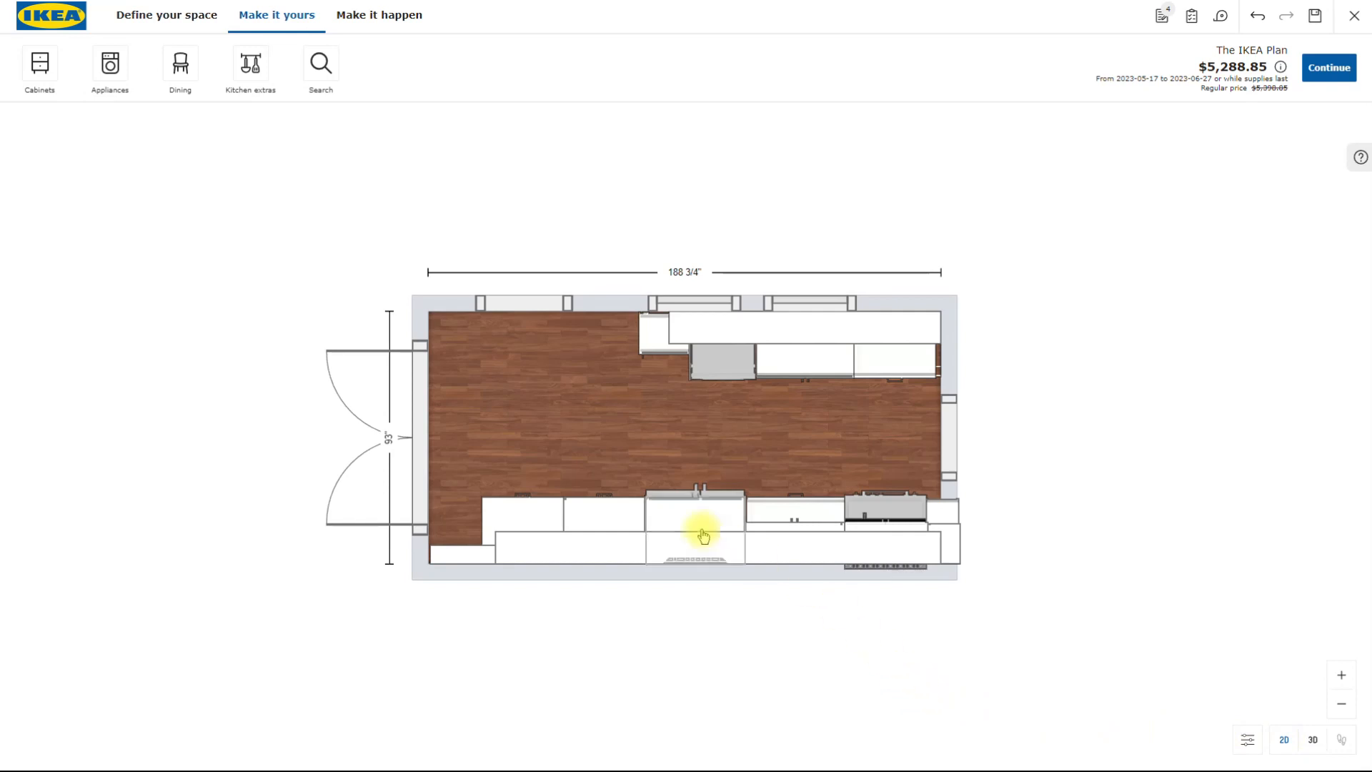
left_click(1313, 741)
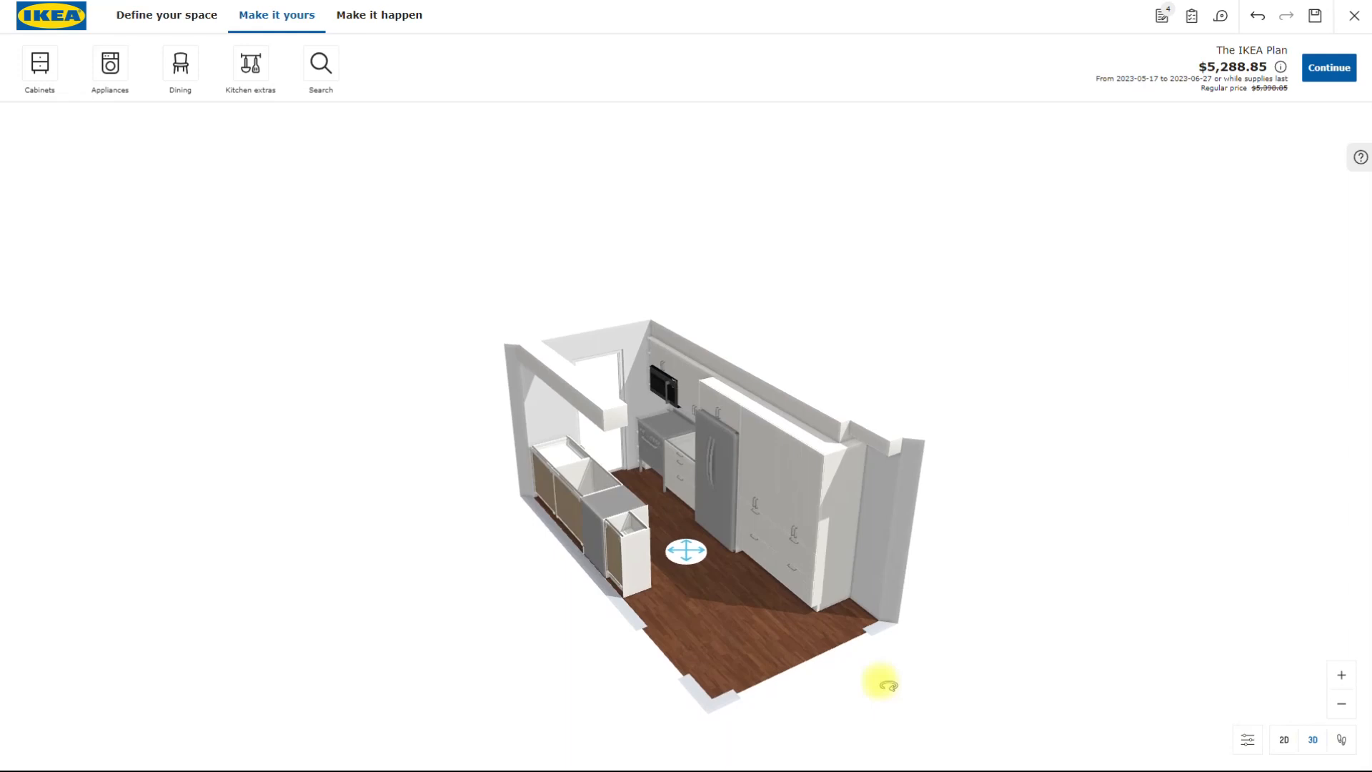
- Enter the walk-through view and look along the kitchen and its tall cabinets from inside the room
left_click(1343, 741)
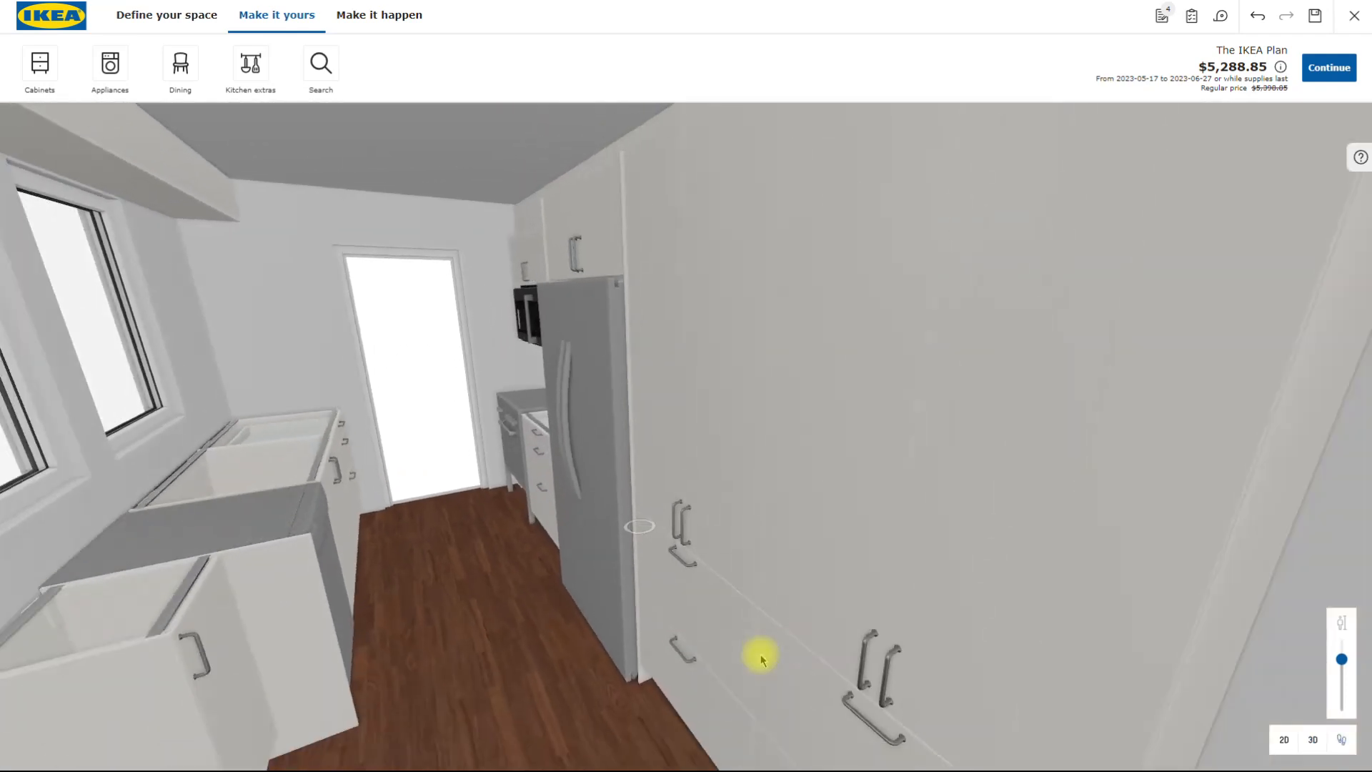
scroll(761, 658, "down", 3)
scroll(641, 675, "up", 2)
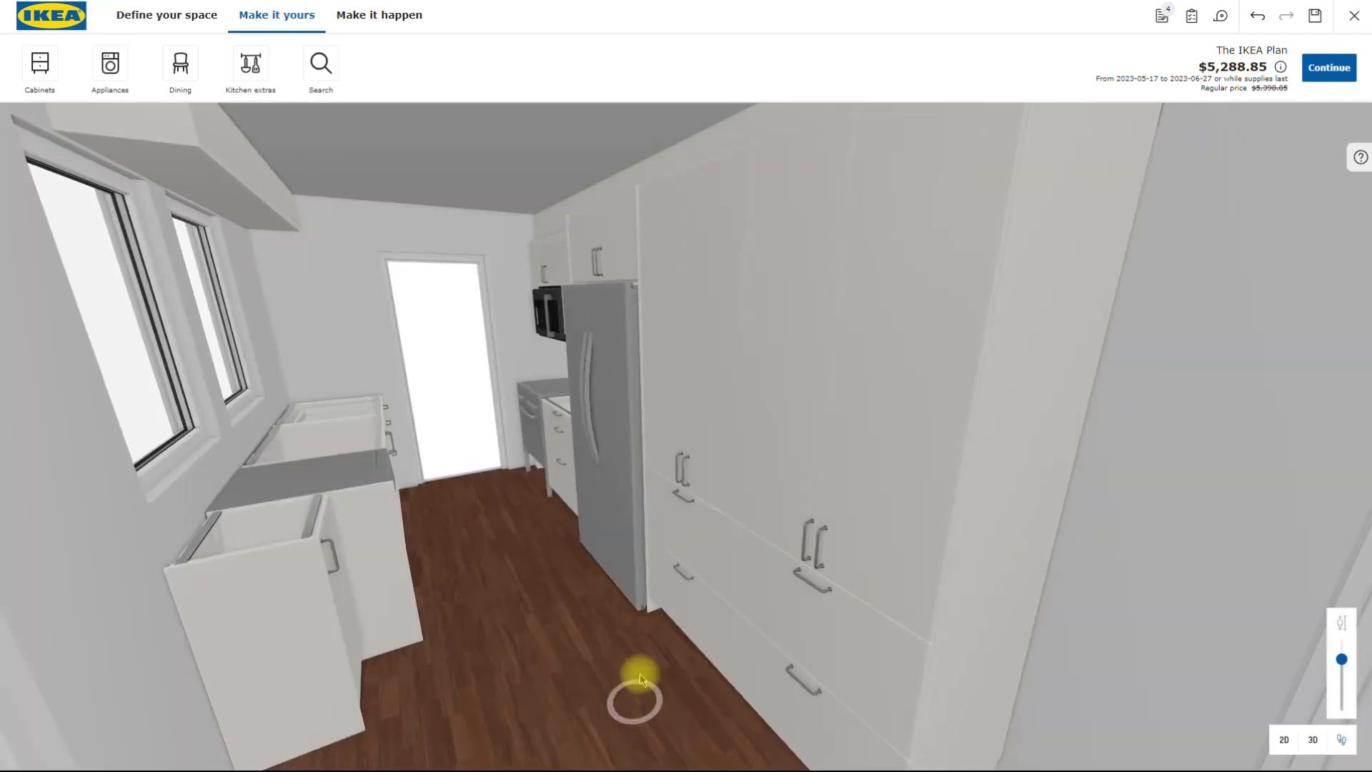
mouse_move(520, 700)
left_mouse_down()
mouse_move(509, 684)
mouse_move(509, 707)
mouse_move(541, 712)
left_mouse_up()
- Lower the walk-through eye height and walk along the floor towards the fridge and range
mouse_move(1339, 661)
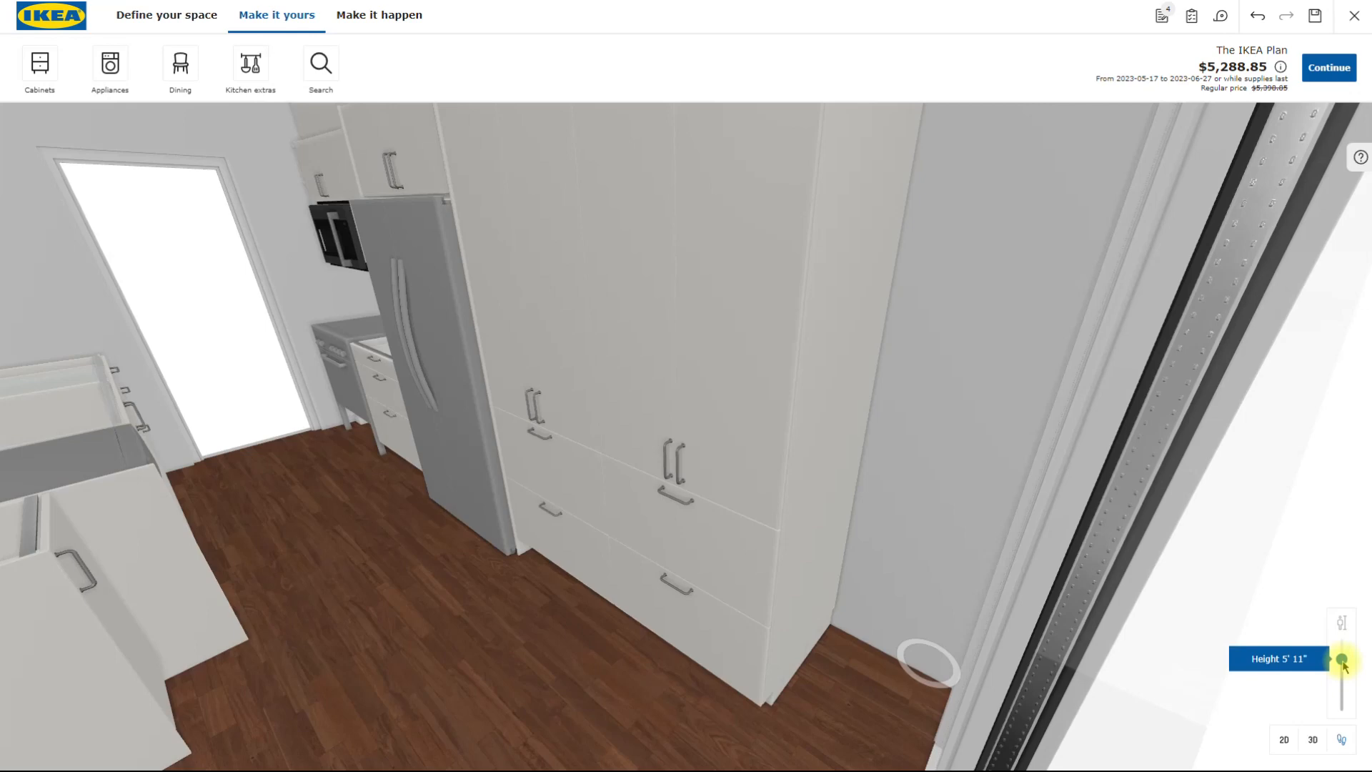
left_click_drag(1341, 663, 1342, 669)
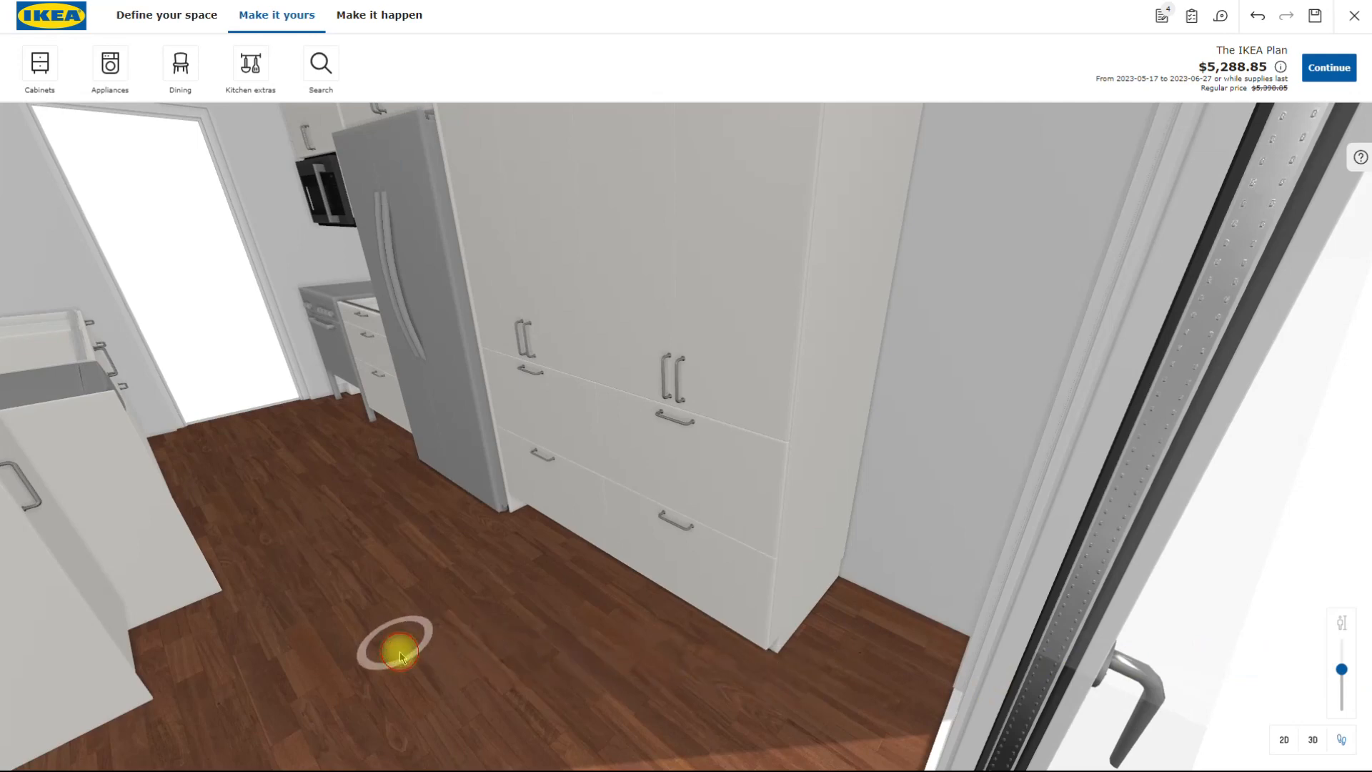
left_click(397, 650)
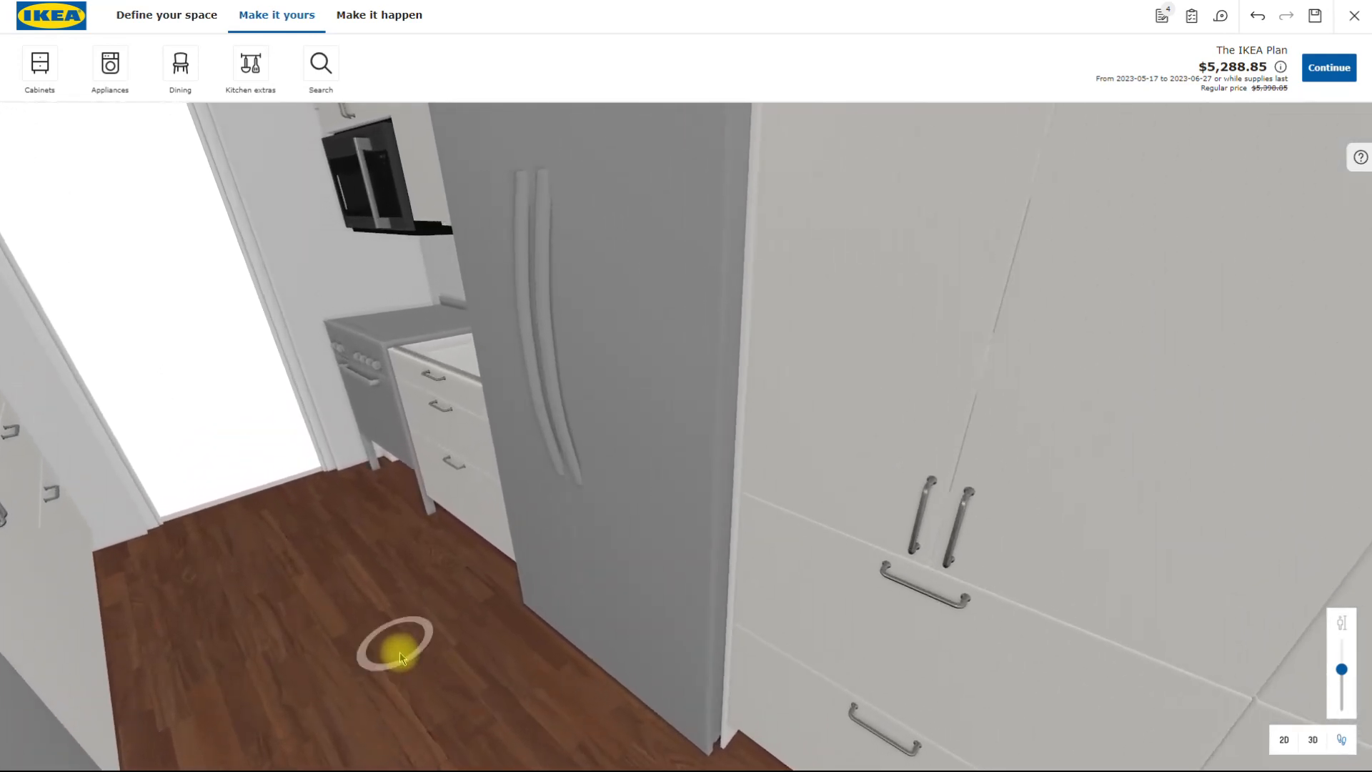
left_click(400, 652)
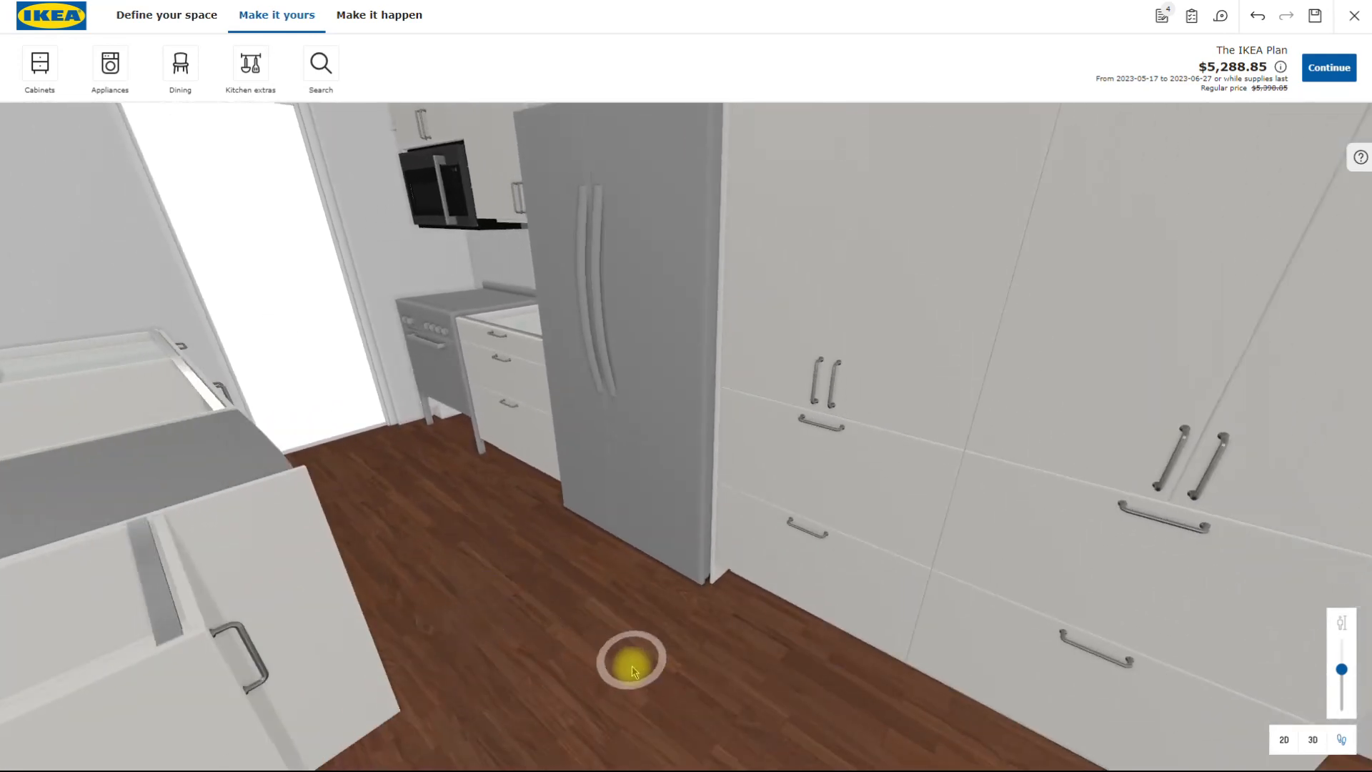
- Walk past the tall cabinets and fridge to inspect the range, microwave and neighbouring drawer cabinet up close
left_click(632, 663)
left_click(878, 676)
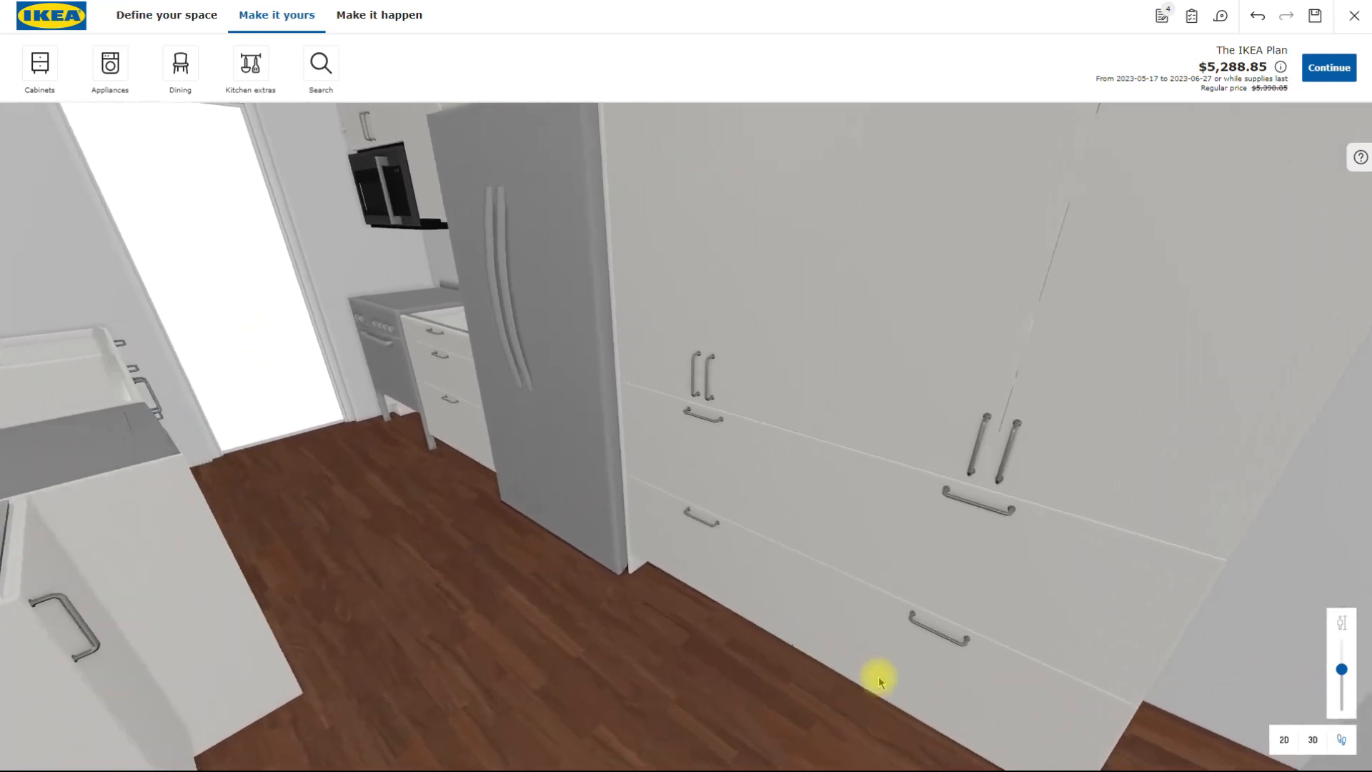
left_click(185, 661)
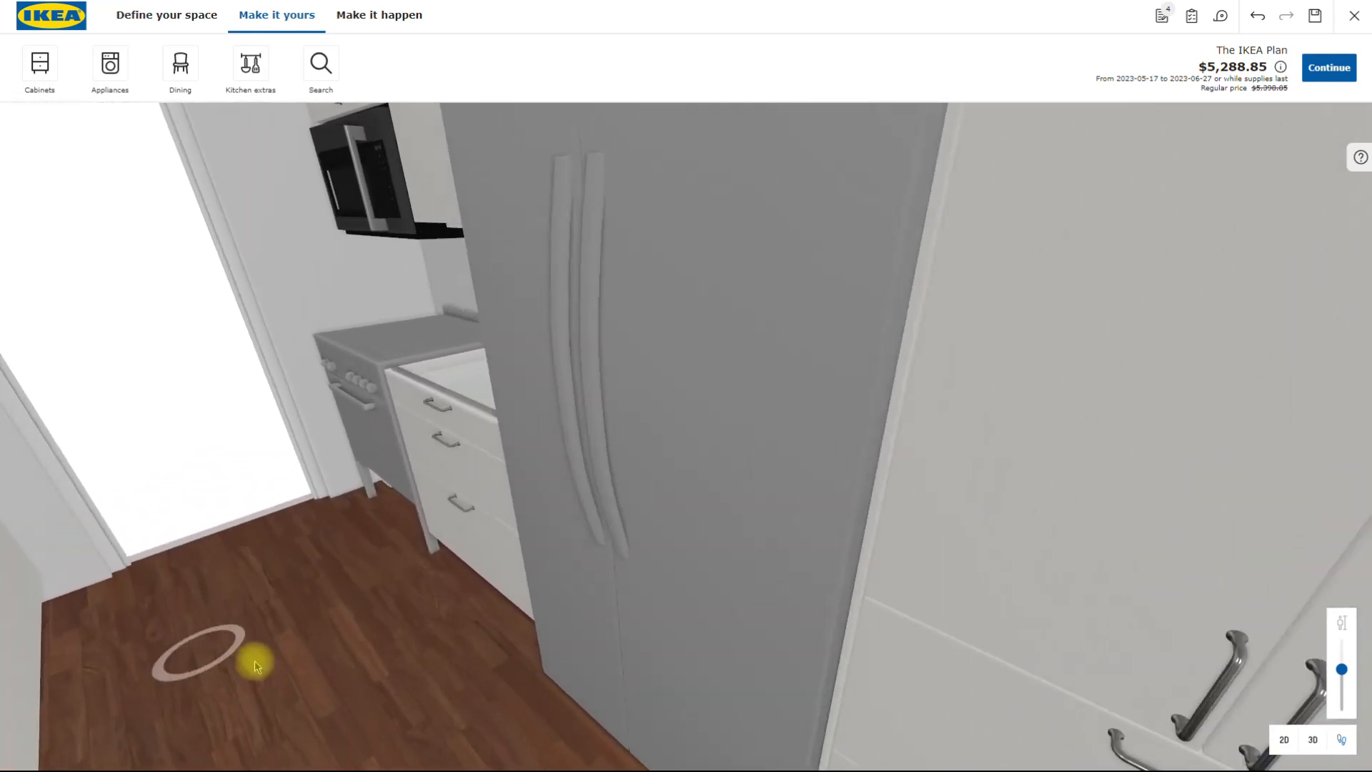
left_click(660, 762)
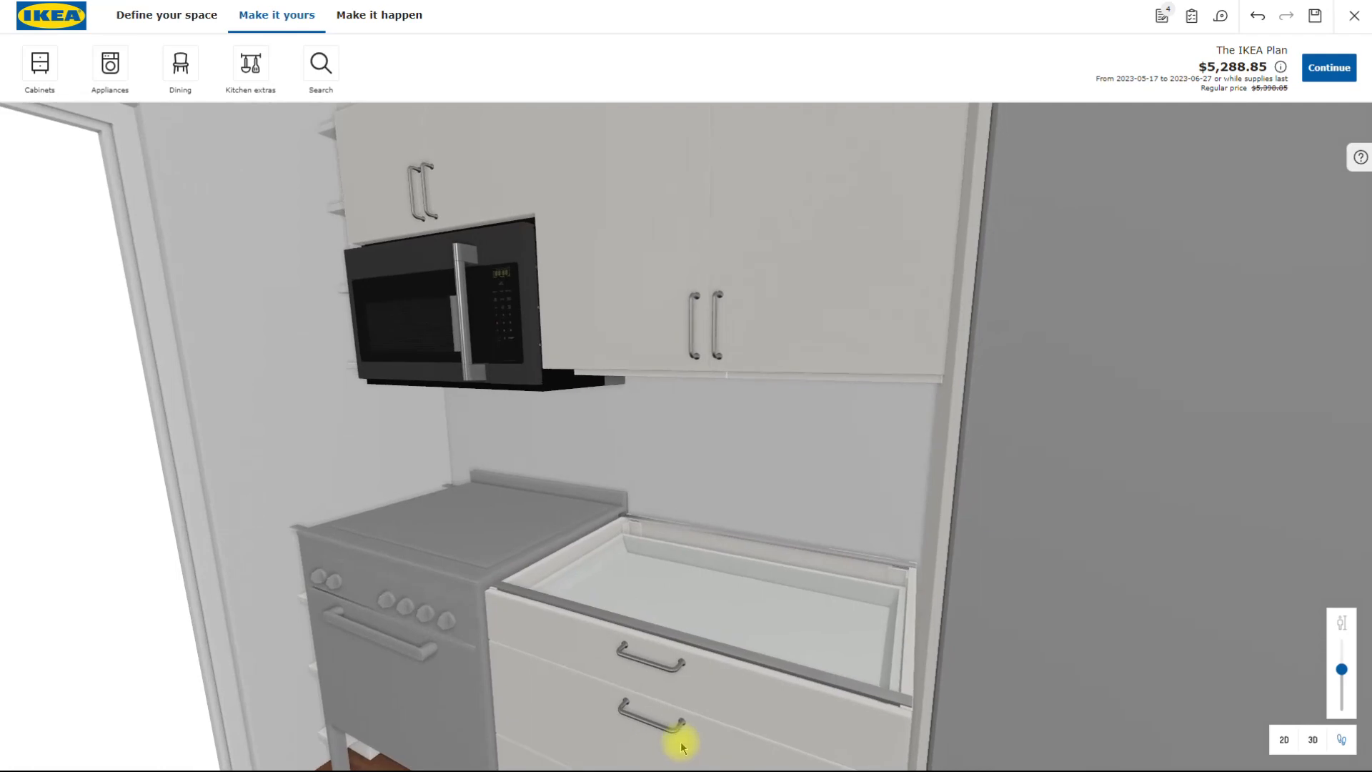
left_click_drag(681, 744, 654, 744)
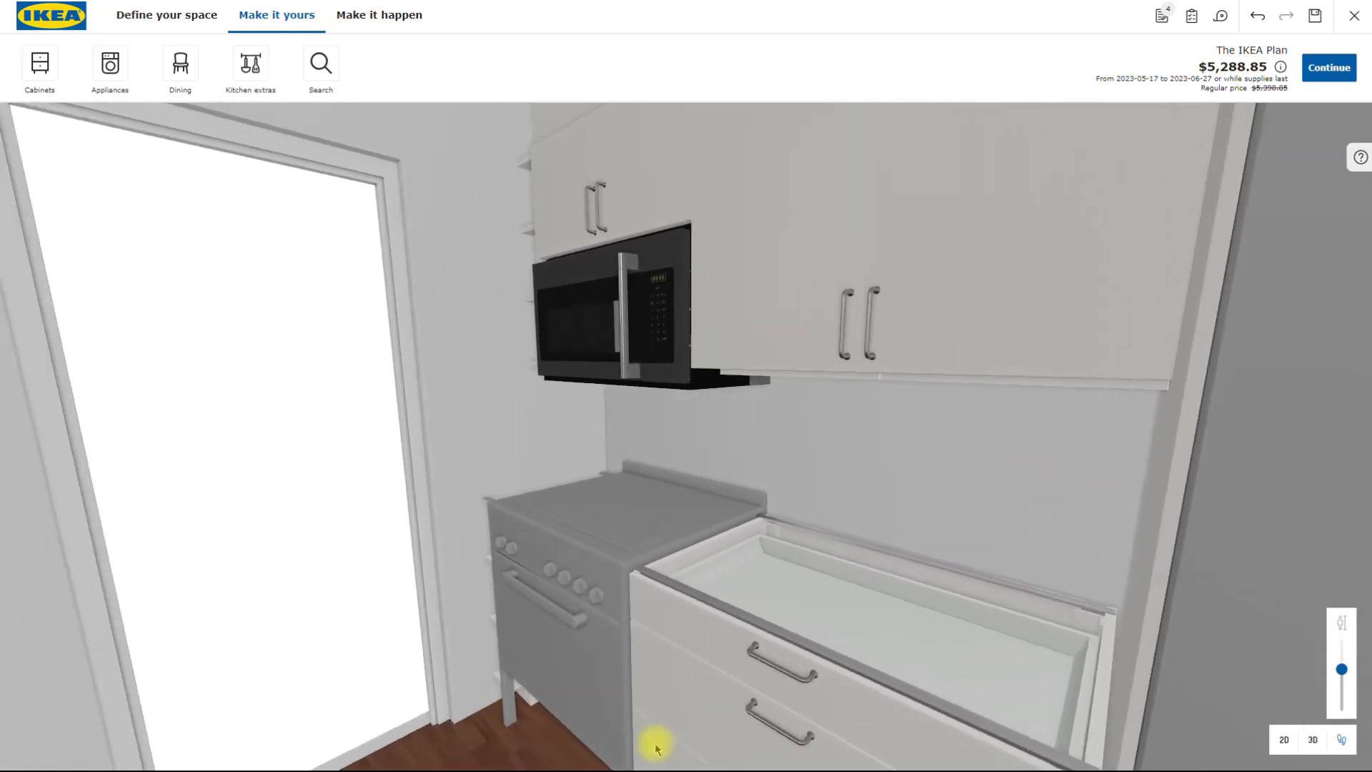
left_click(490, 761)
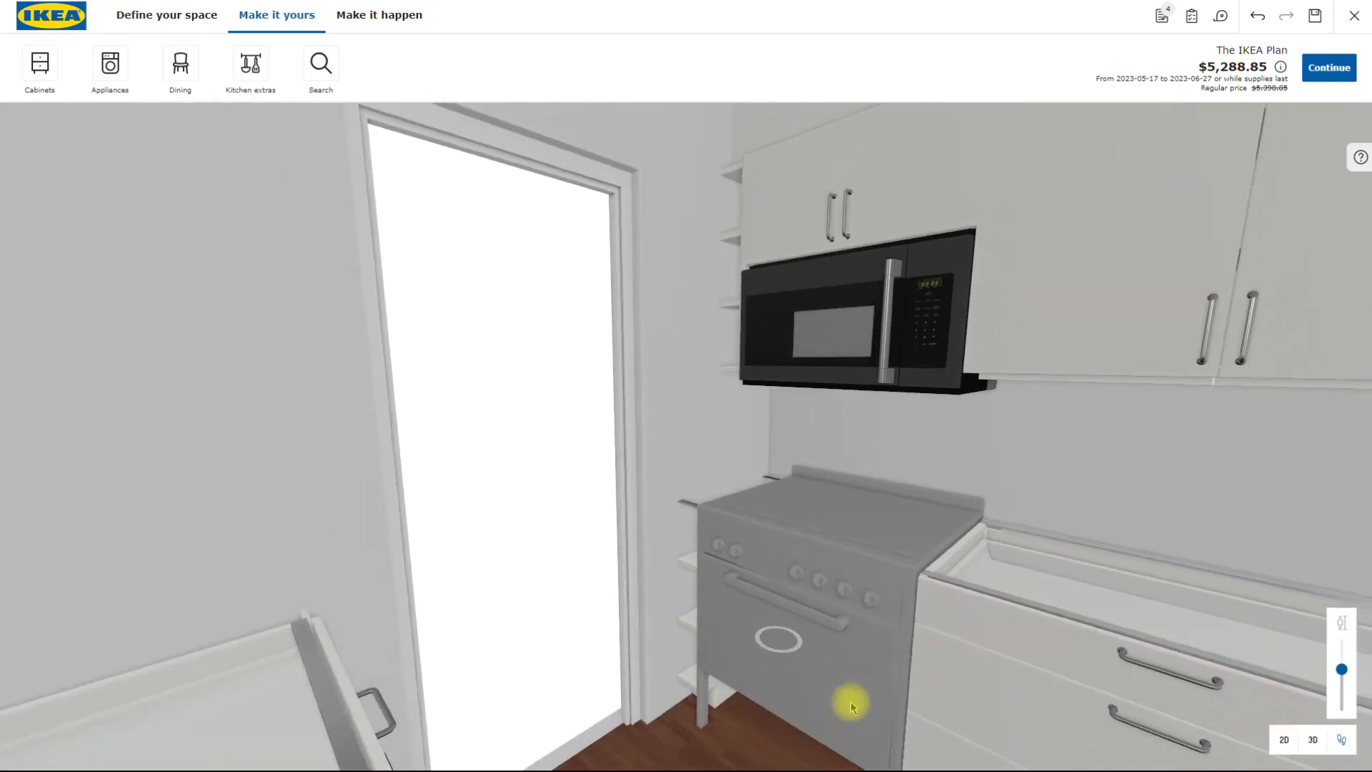
left_click(815, 740)
- Walk back towards the glass doors and turn around to view the window-side base cabinets, dishwasher and fridge
left_click_drag(842, 756, 955, 753)
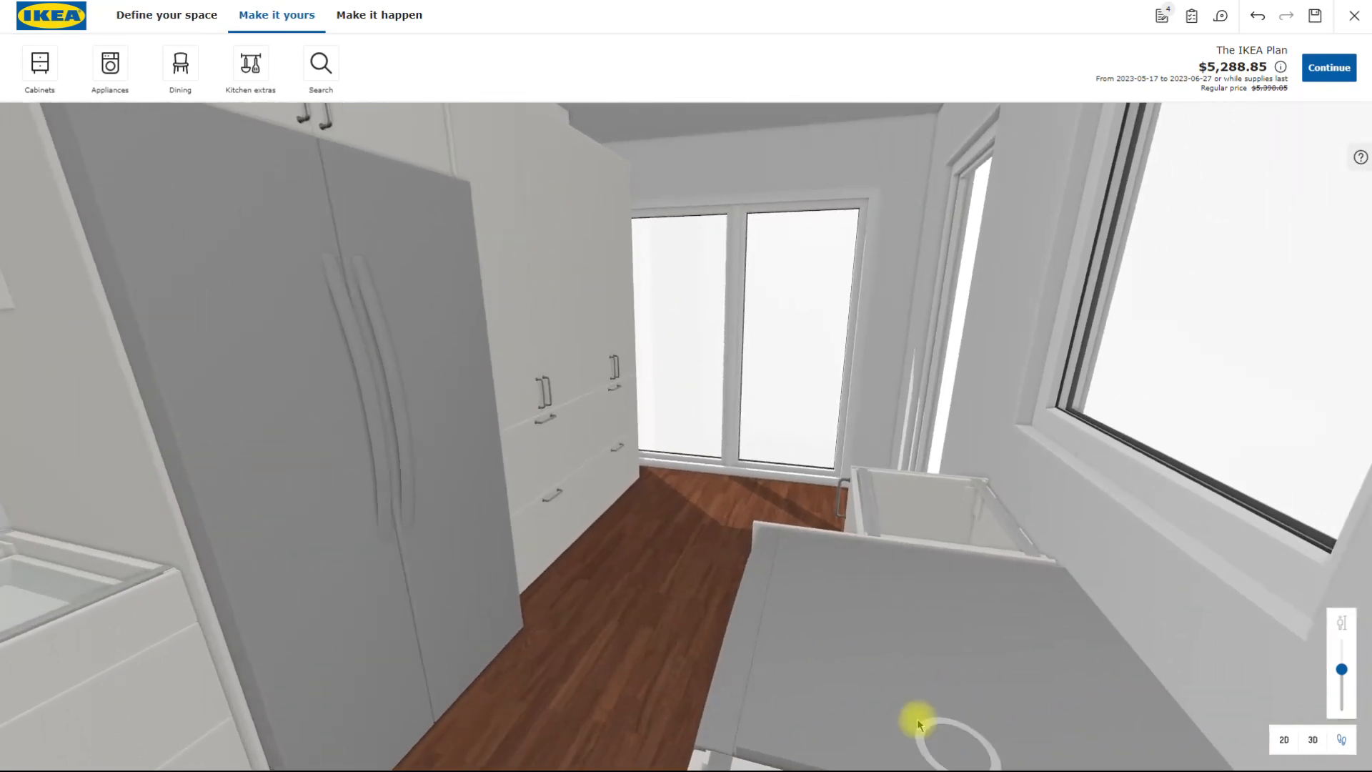
left_click(690, 592)
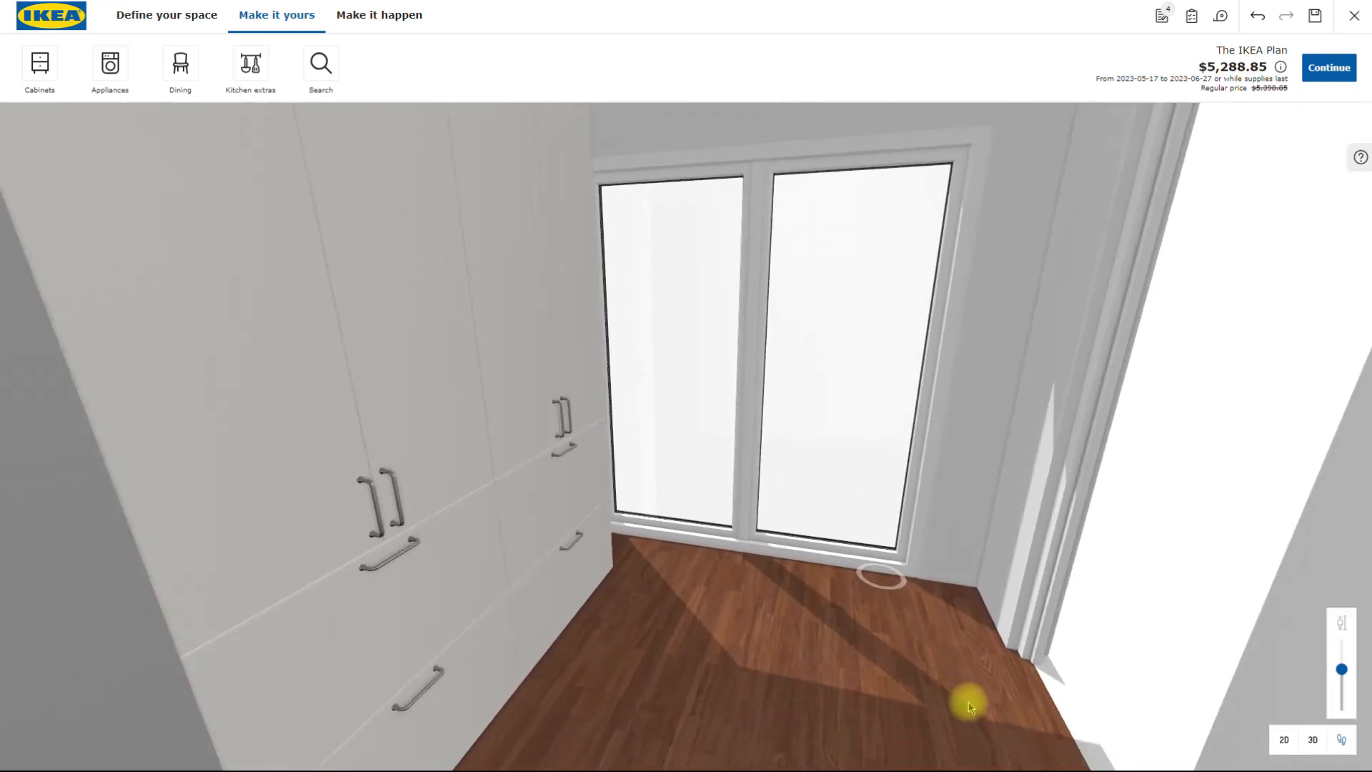
left_click_drag(958, 735, 722, 720)
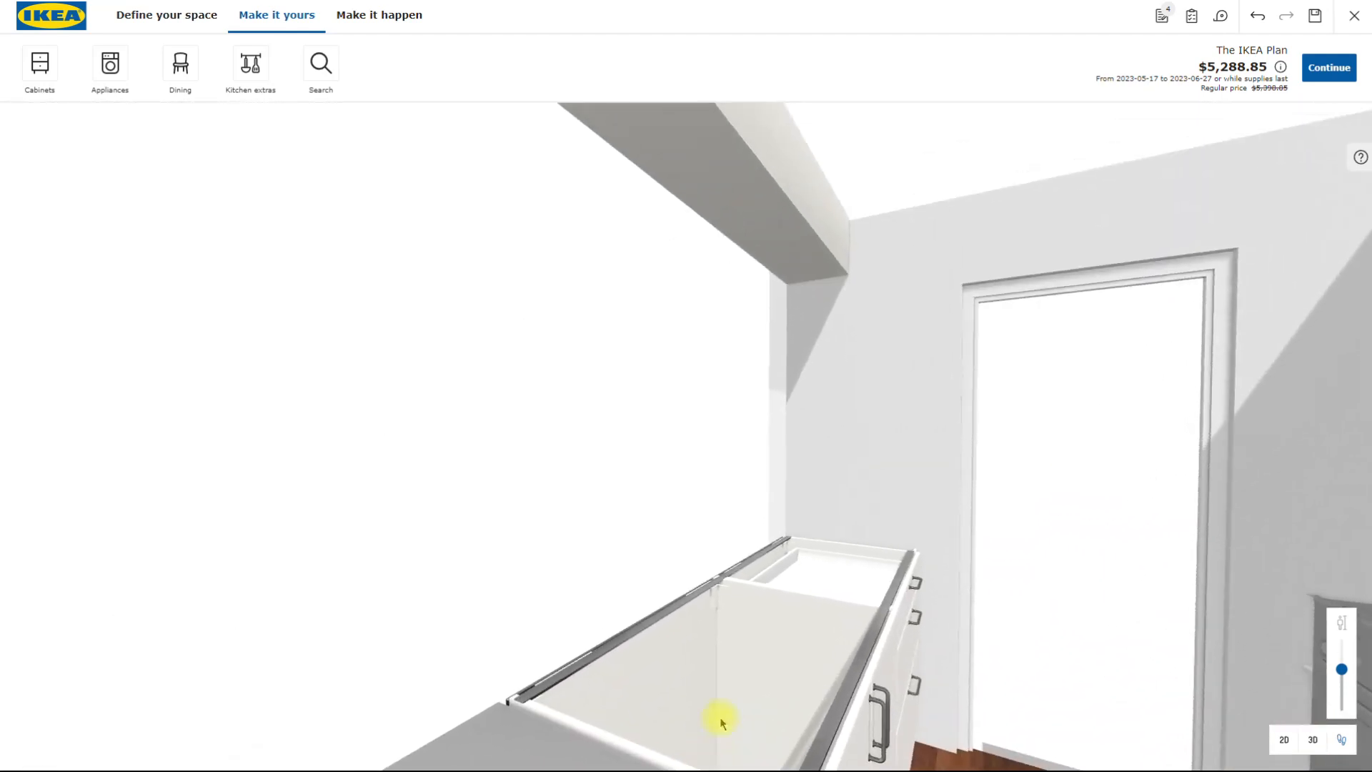
scroll(731, 719, "down", 5)
scroll(730, 717, "down", 2)
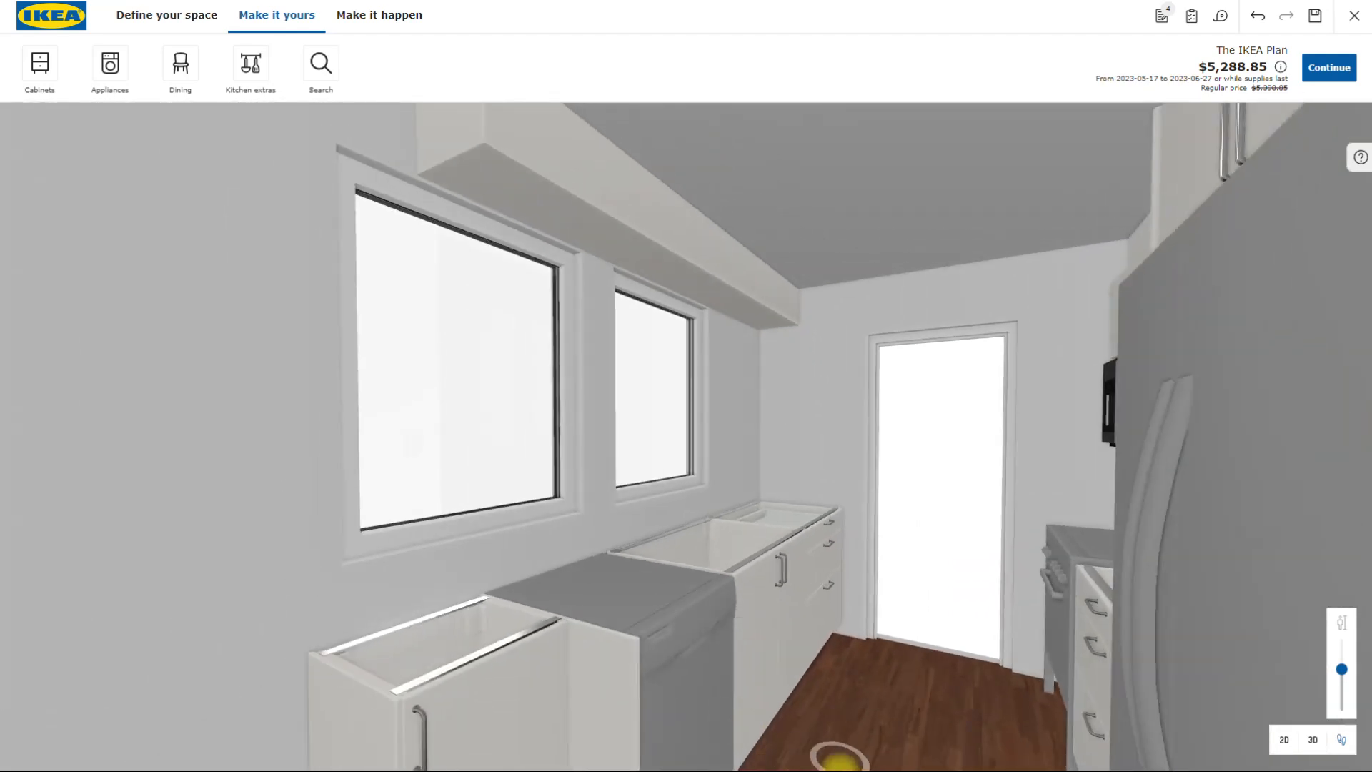
mouse_move(906, 729)
left_mouse_down()
mouse_move(854, 714)
mouse_move(842, 757)
mouse_move(820, 760)
mouse_move(928, 753)
left_mouse_up()
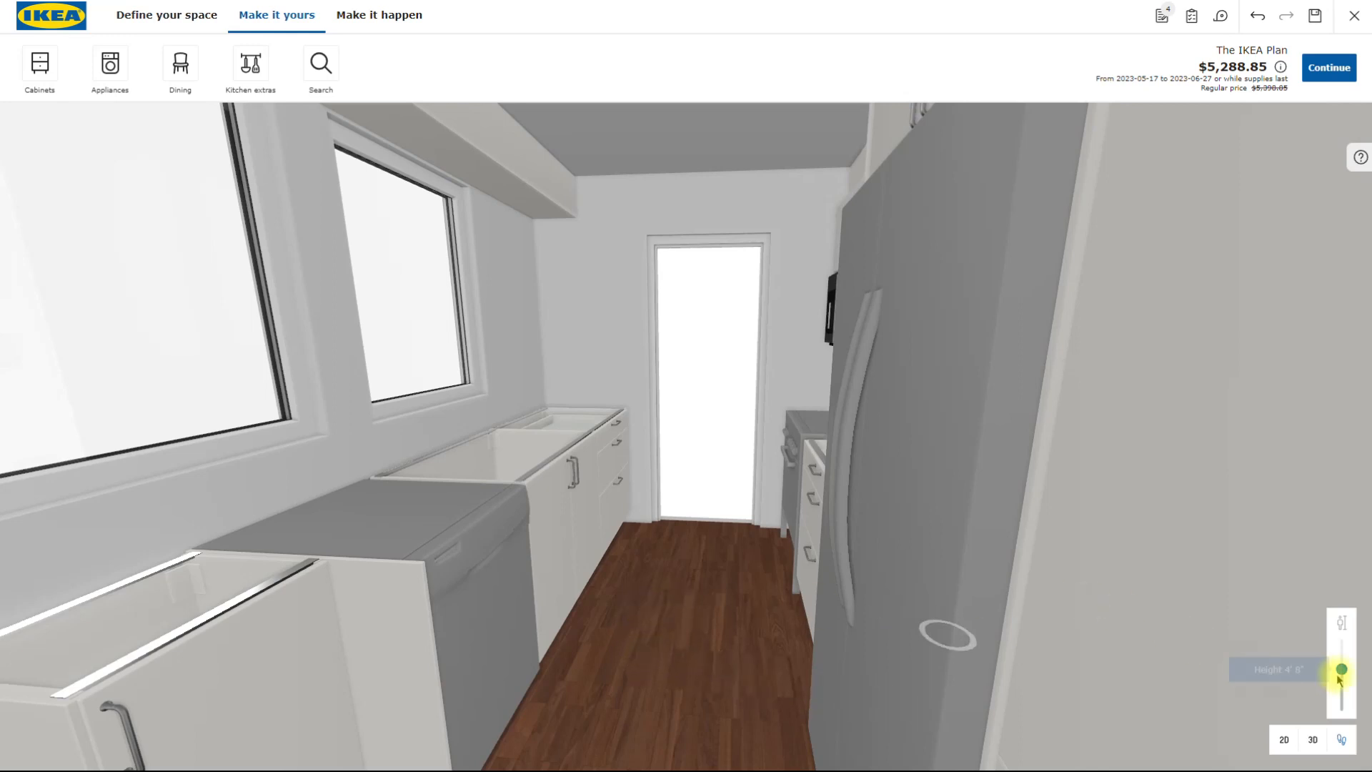
- Raise the walk-through eye height above the tall cabinets and look along the kitchen towards the far door
left_click_drag(1341, 669, 1347, 647)
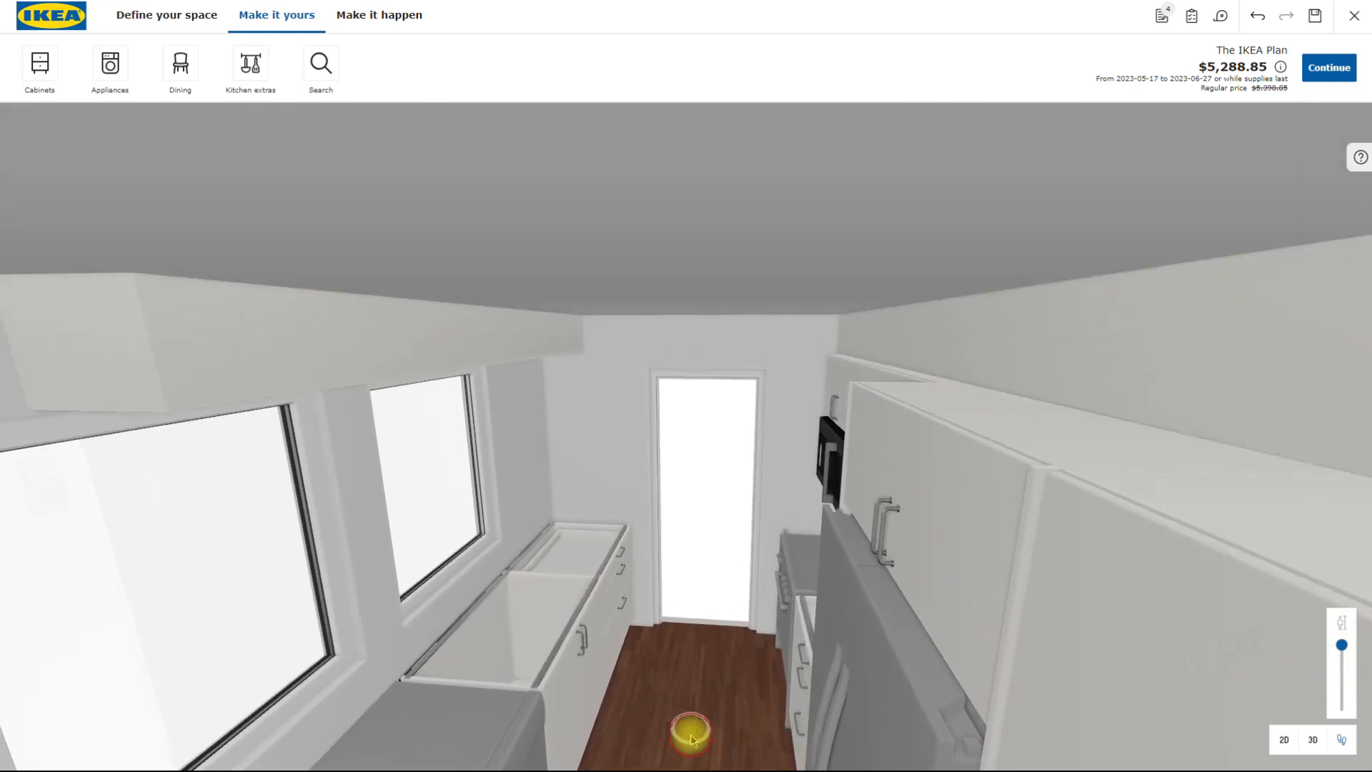
left_click(690, 738)
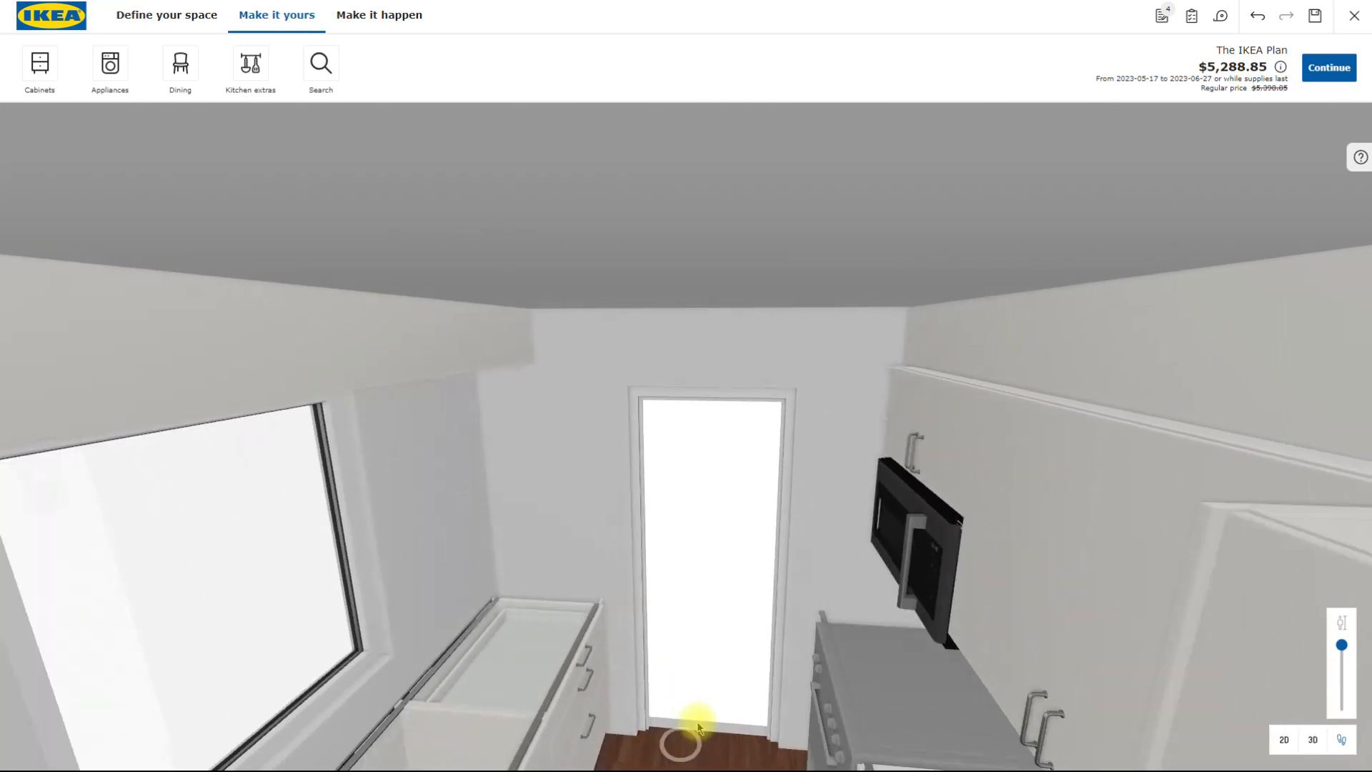
left_click(677, 735)
left_click_drag(654, 731, 713, 756)
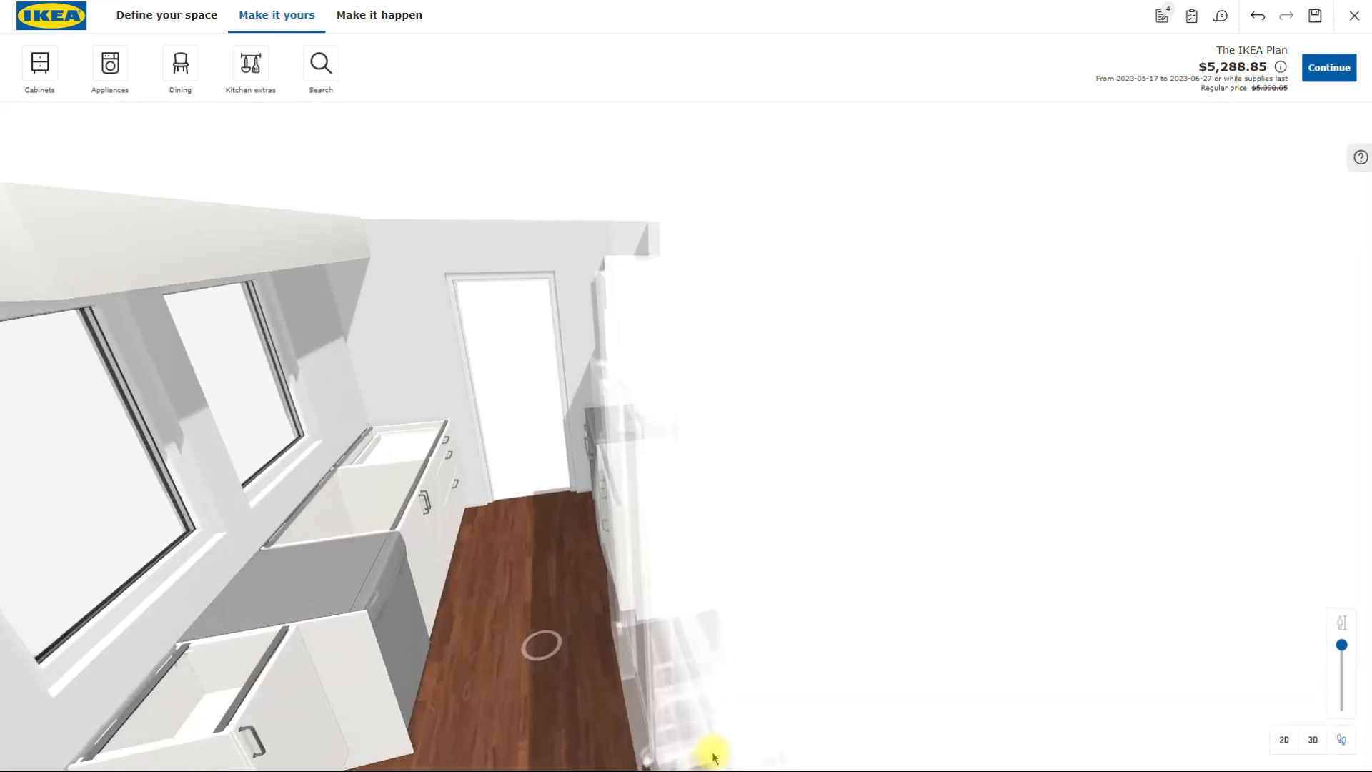
- Return to the 3D view and examine the whole kitchen from the open end of the room
left_click(1313, 743)
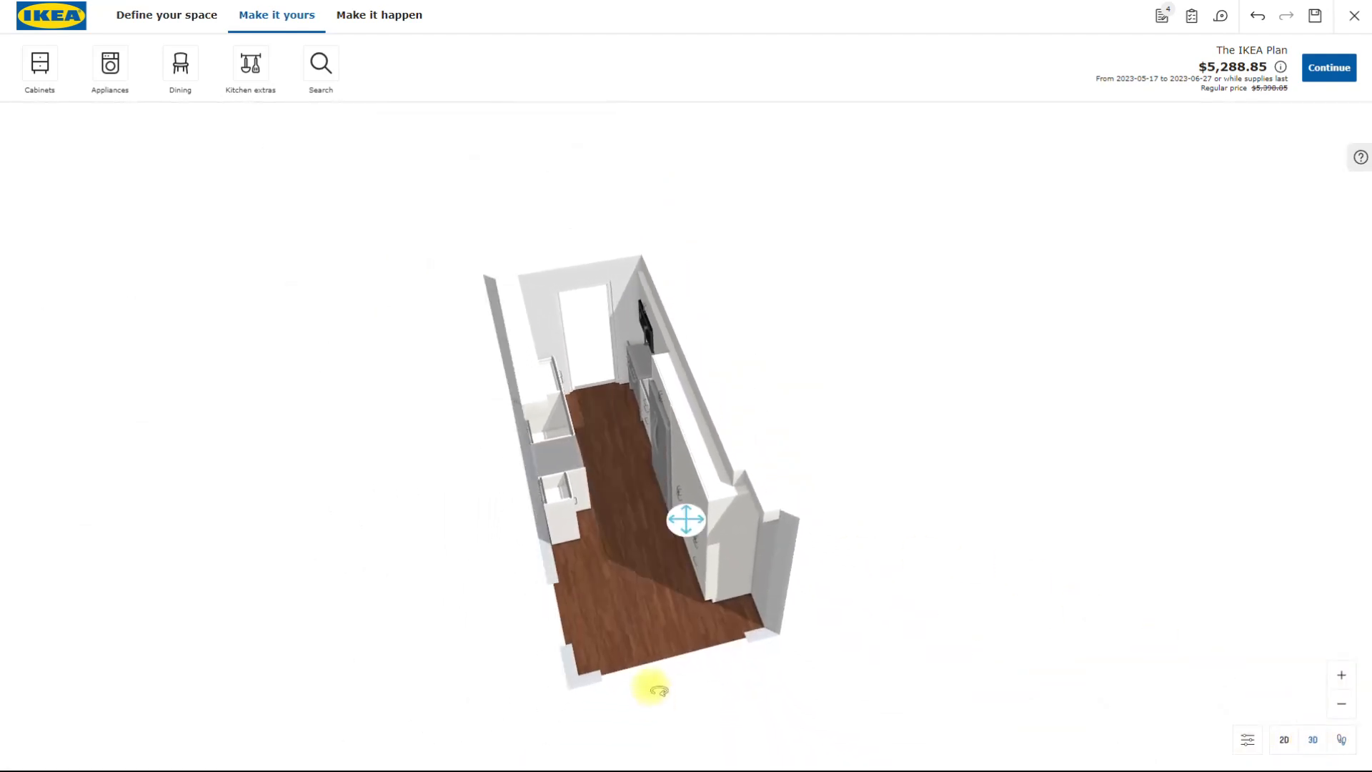
left_click_drag(653, 695, 755, 622)
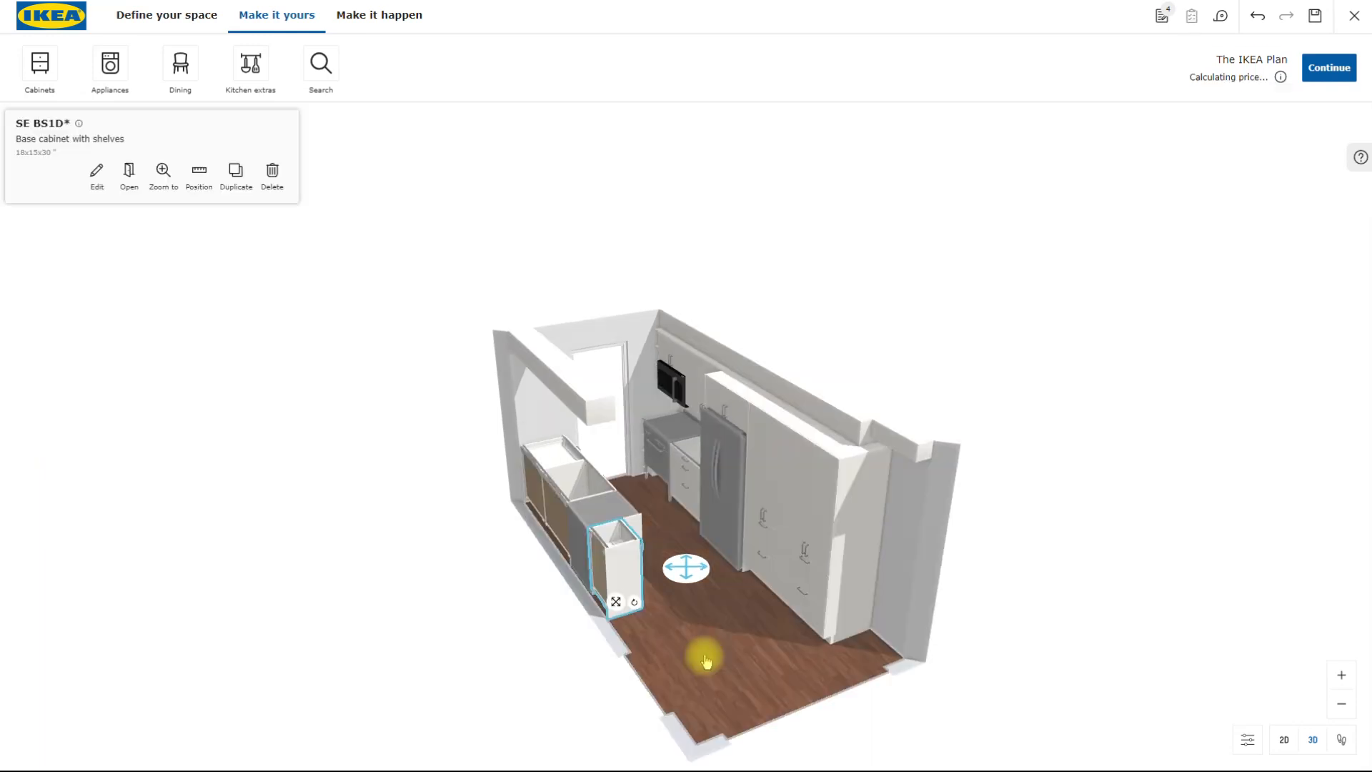
left_click_drag(706, 664, 706, 653)
scroll(699, 594, "down", 1)
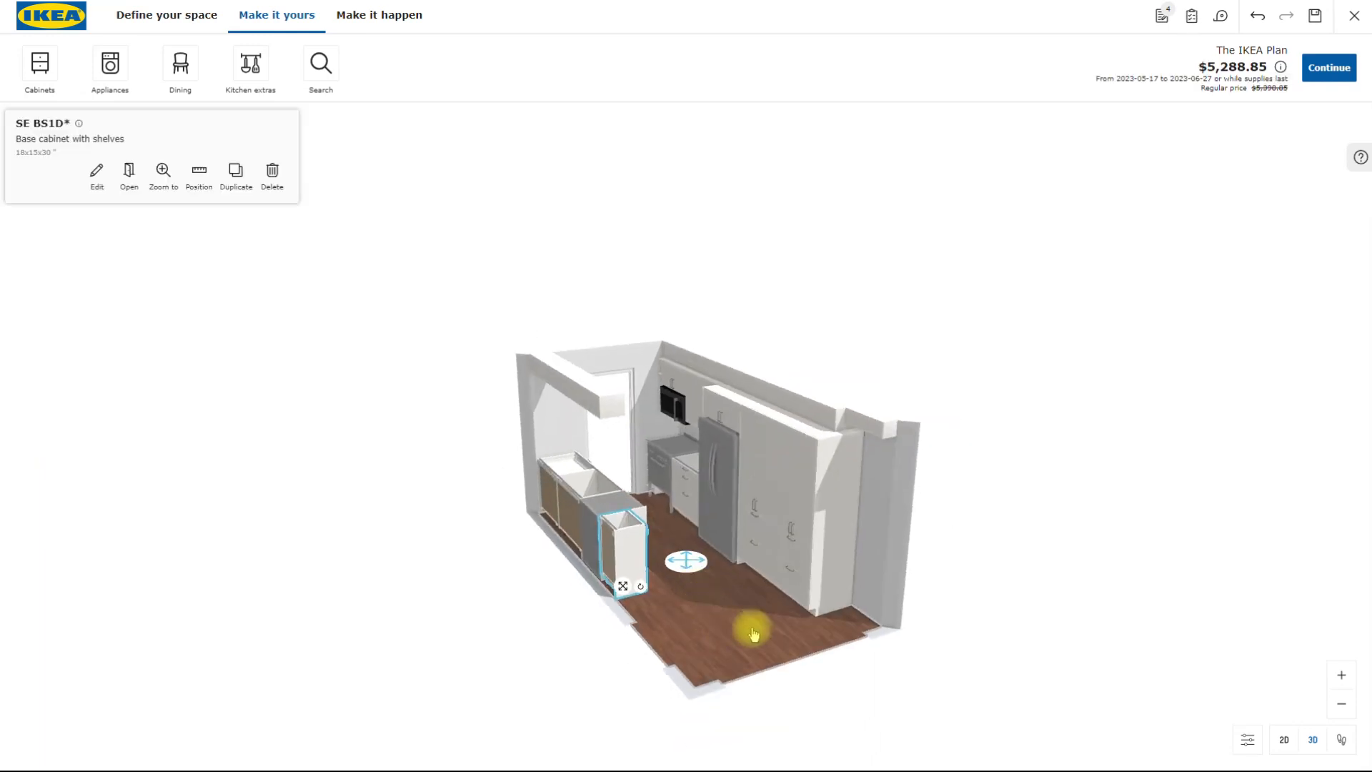